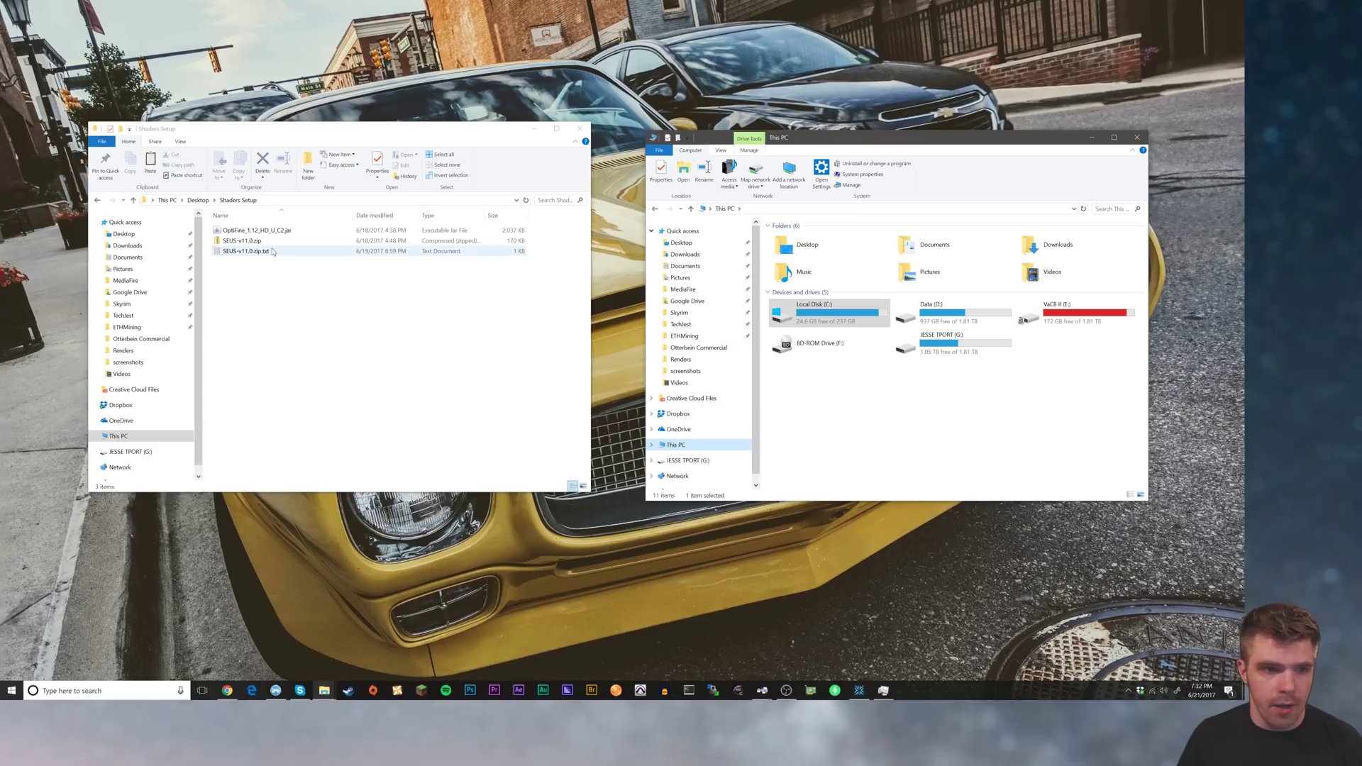
Run the OptiFine_1.12_HD_U_C2.jar installer and install OptiFine into the default Minecraft folder.
{"action": "double_click", "coordinate": [257, 231]}
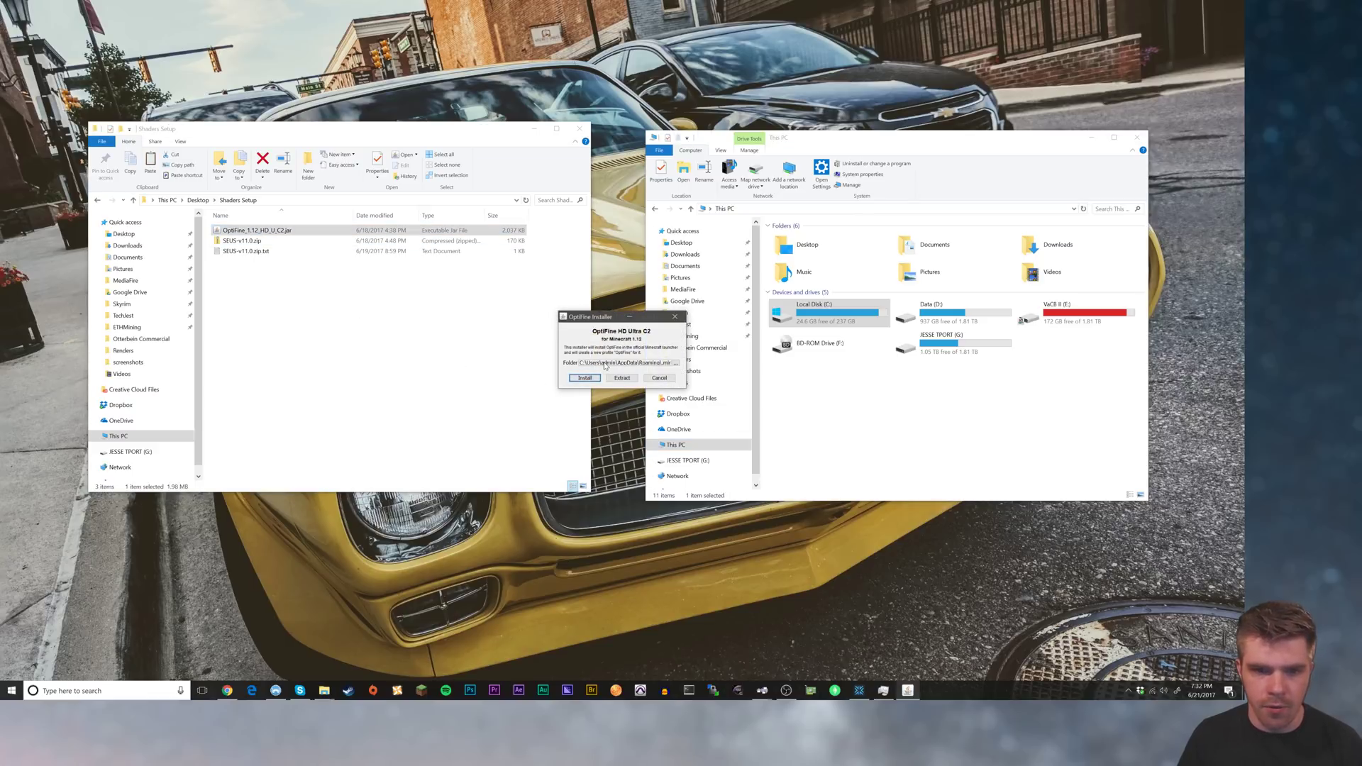
{"action": "left_click_drag", "start_coordinate": [616, 364], "coordinate": [670, 367]}
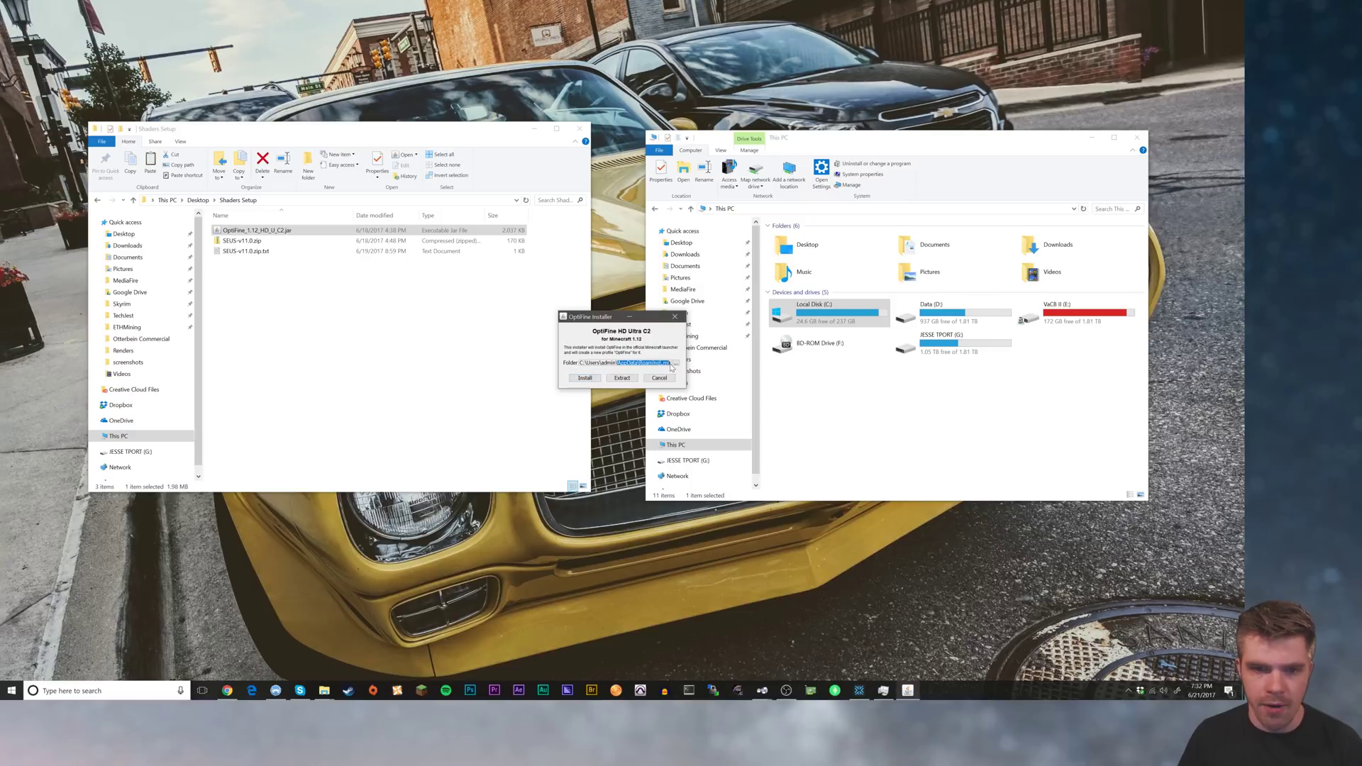
{"action": "left_click", "coordinate": [586, 379]}
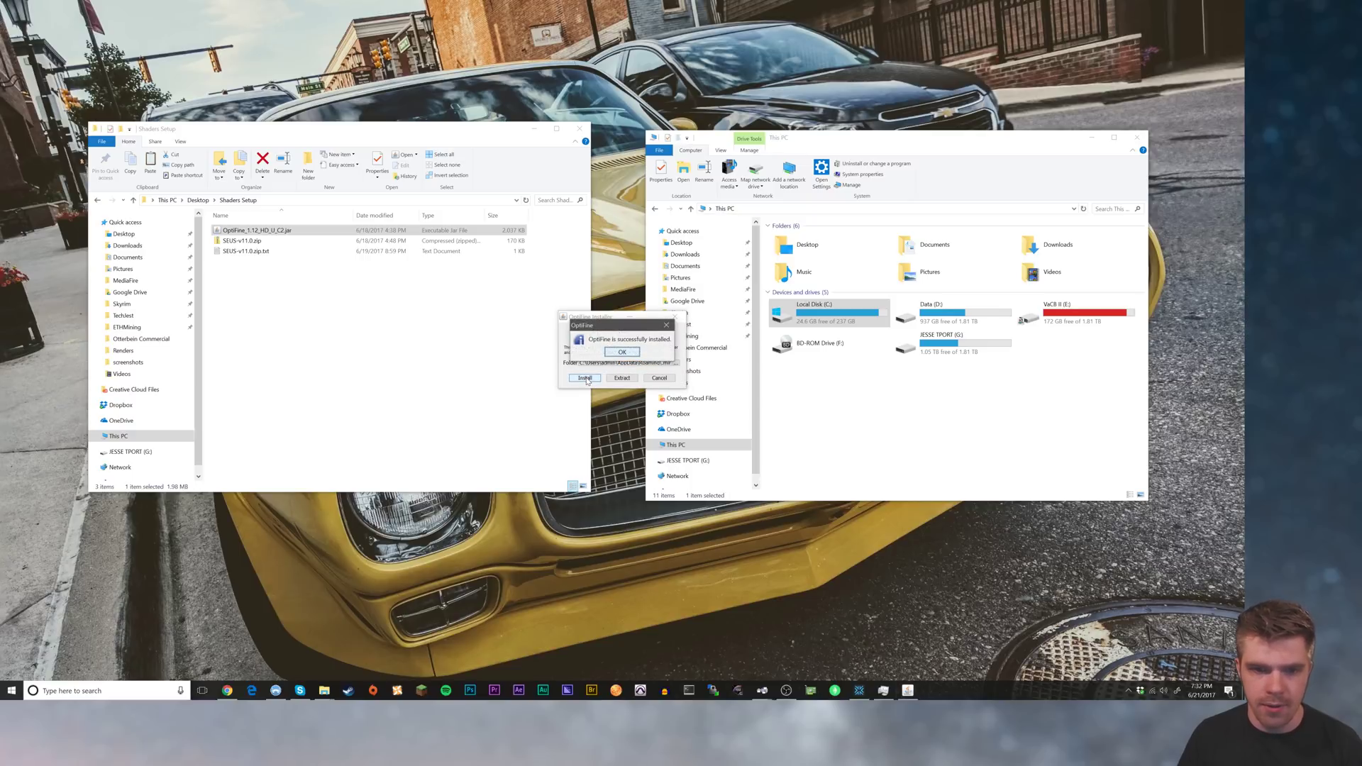
{"action": "left_click", "coordinate": [613, 352]}
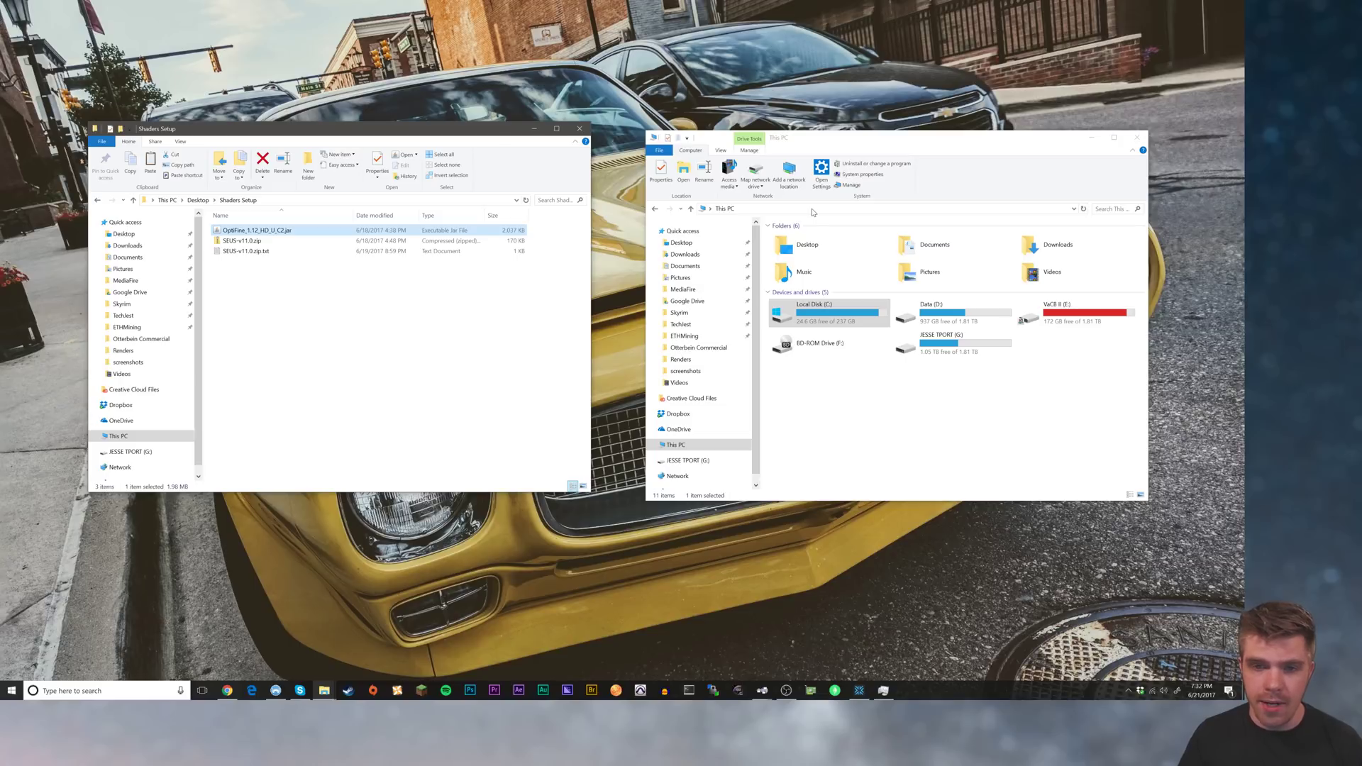
In the second File Explorer window, go to %appdata% and open the .minecraft folder.
{"action": "left_click", "coordinate": [813, 209]}
{"action": "type", "text": "%appdata%"}
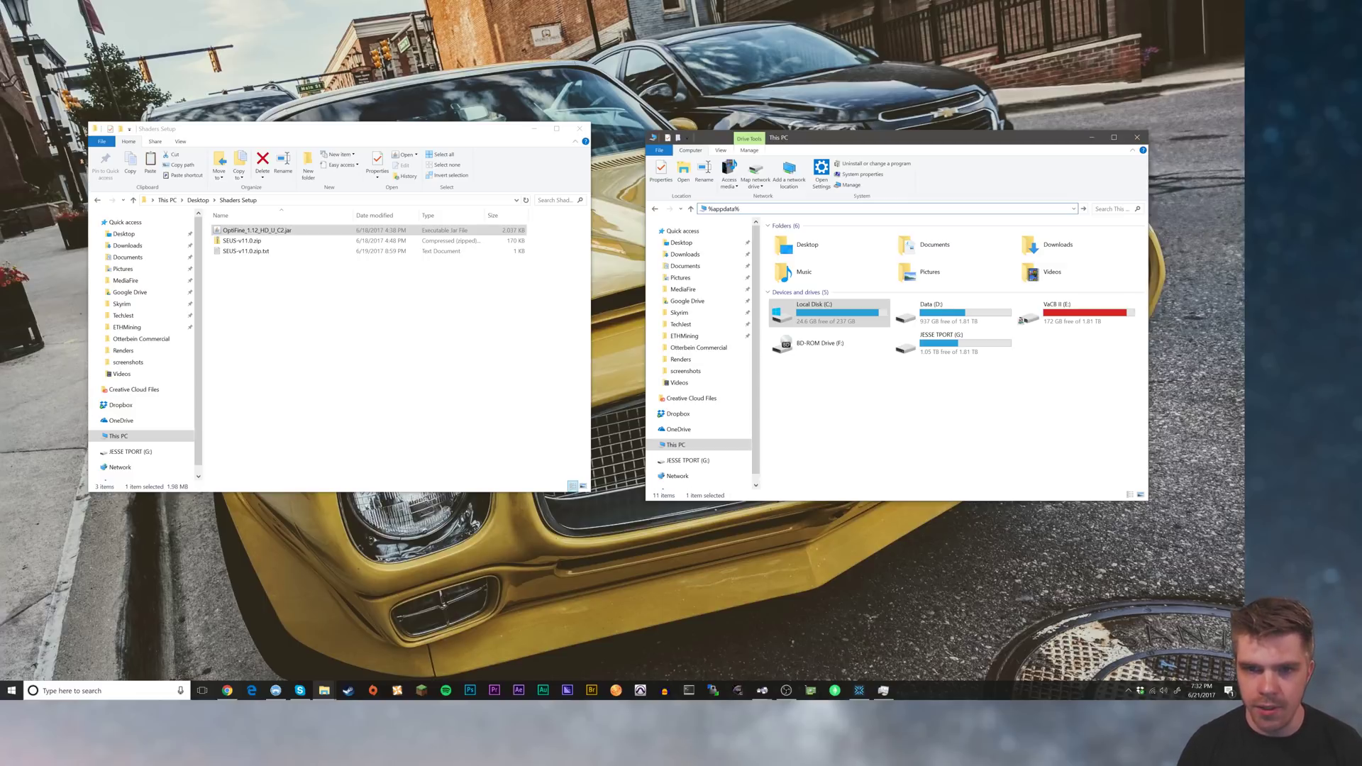
{"action": "key", "text": "Return"}
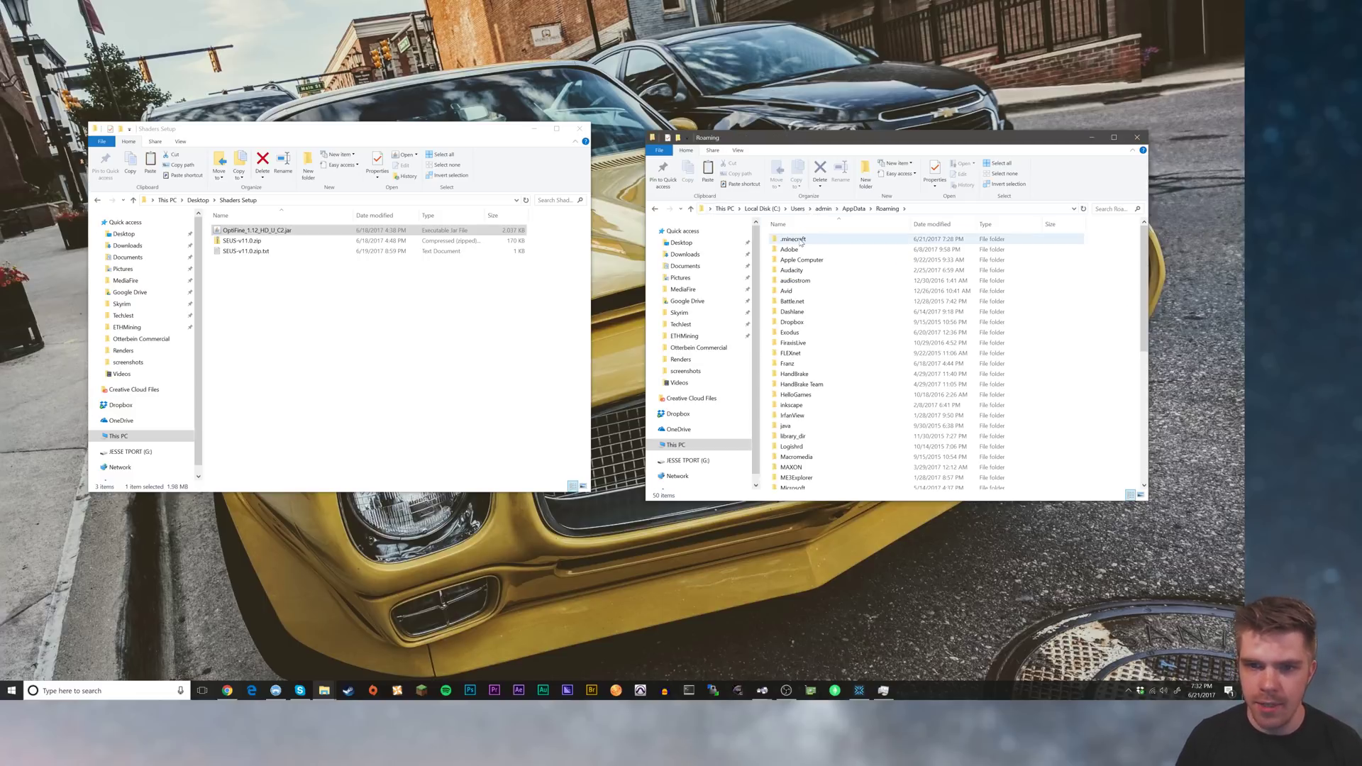
{"action": "double_click", "coordinate": [793, 239]}
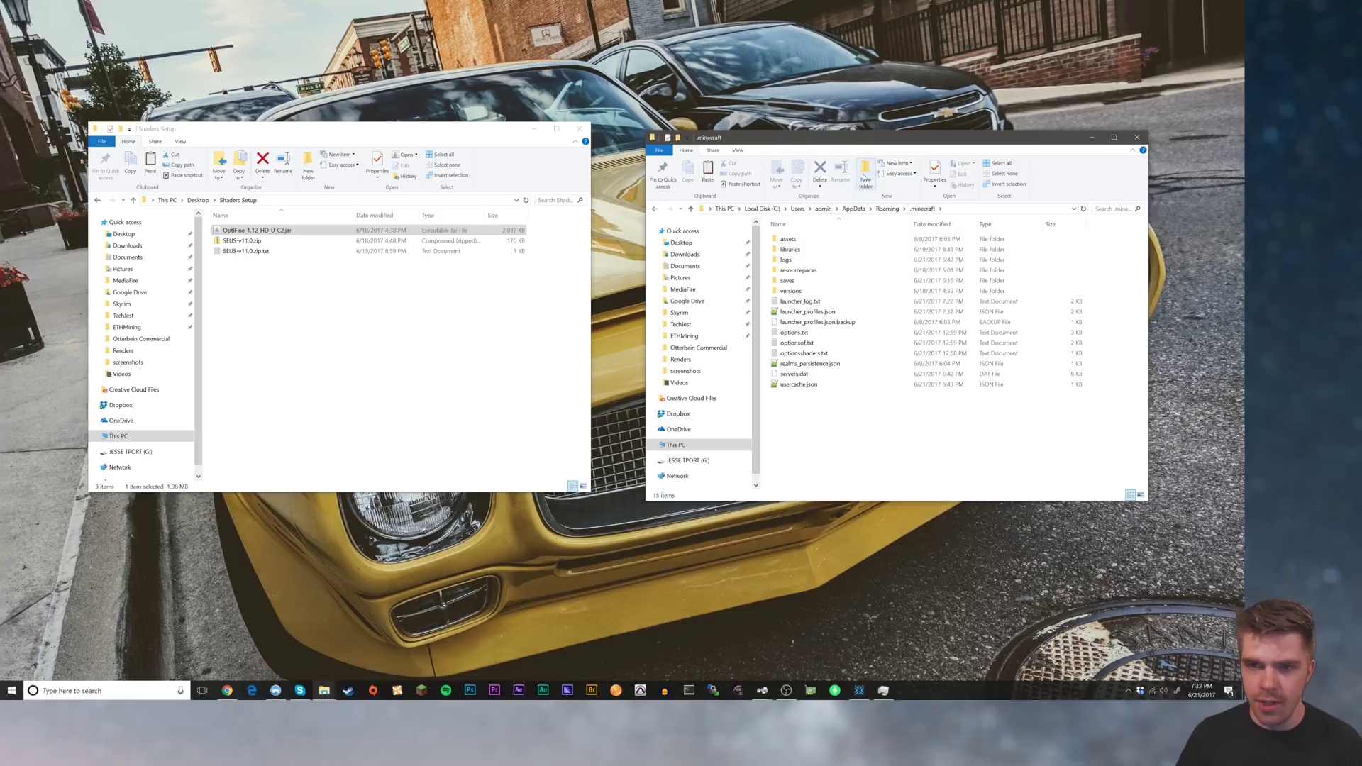
Create a folder named shaderpacks inside .minecraft and open it.
{"action": "left_click", "coordinate": [866, 178]}
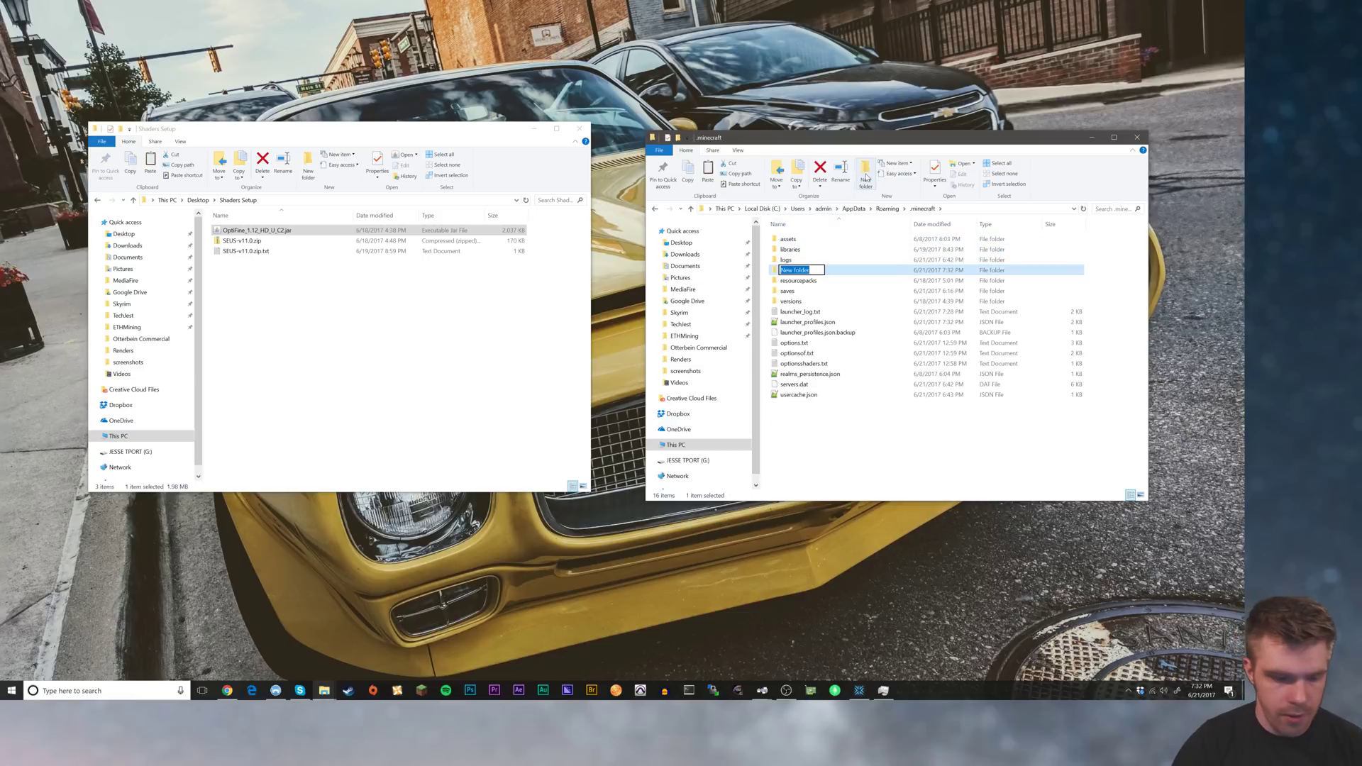
{"action": "type", "text": "shaderpacks"}
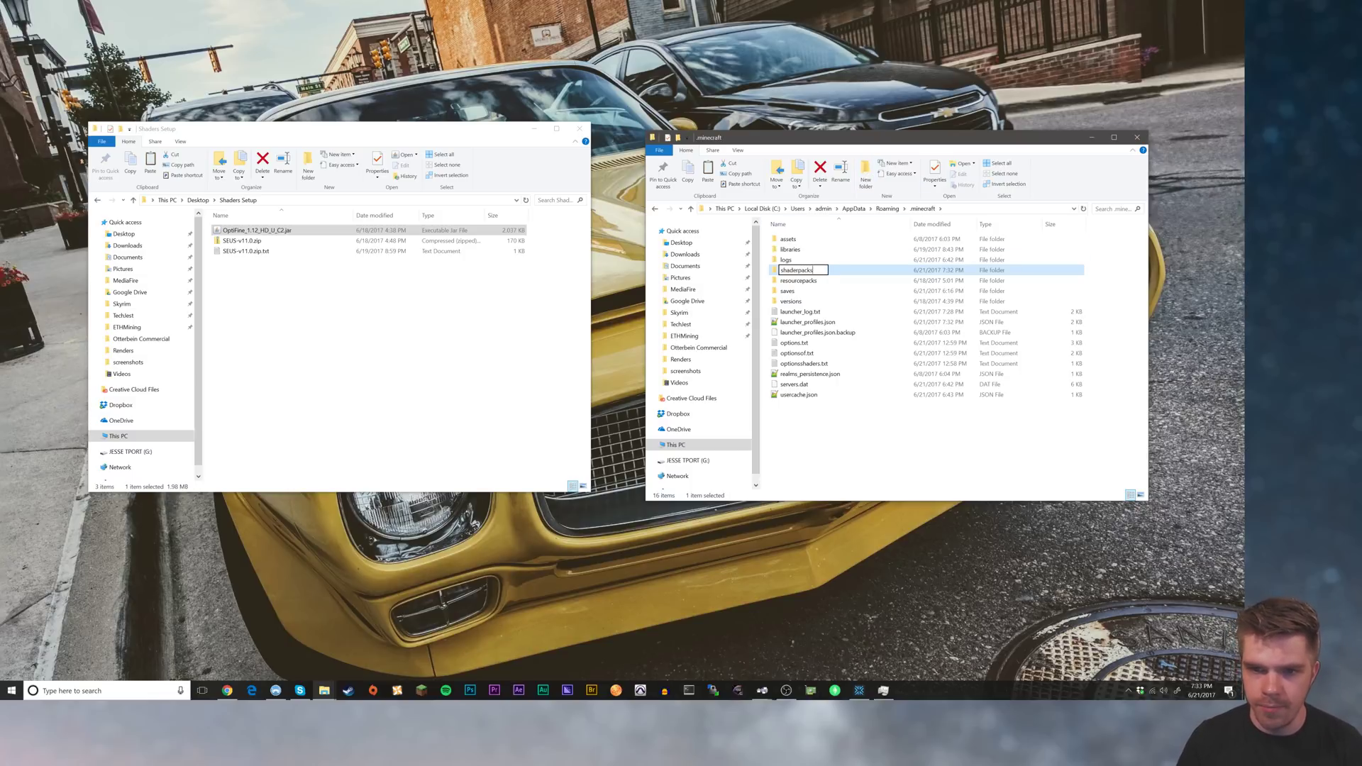
{"action": "key", "text": "Return"}
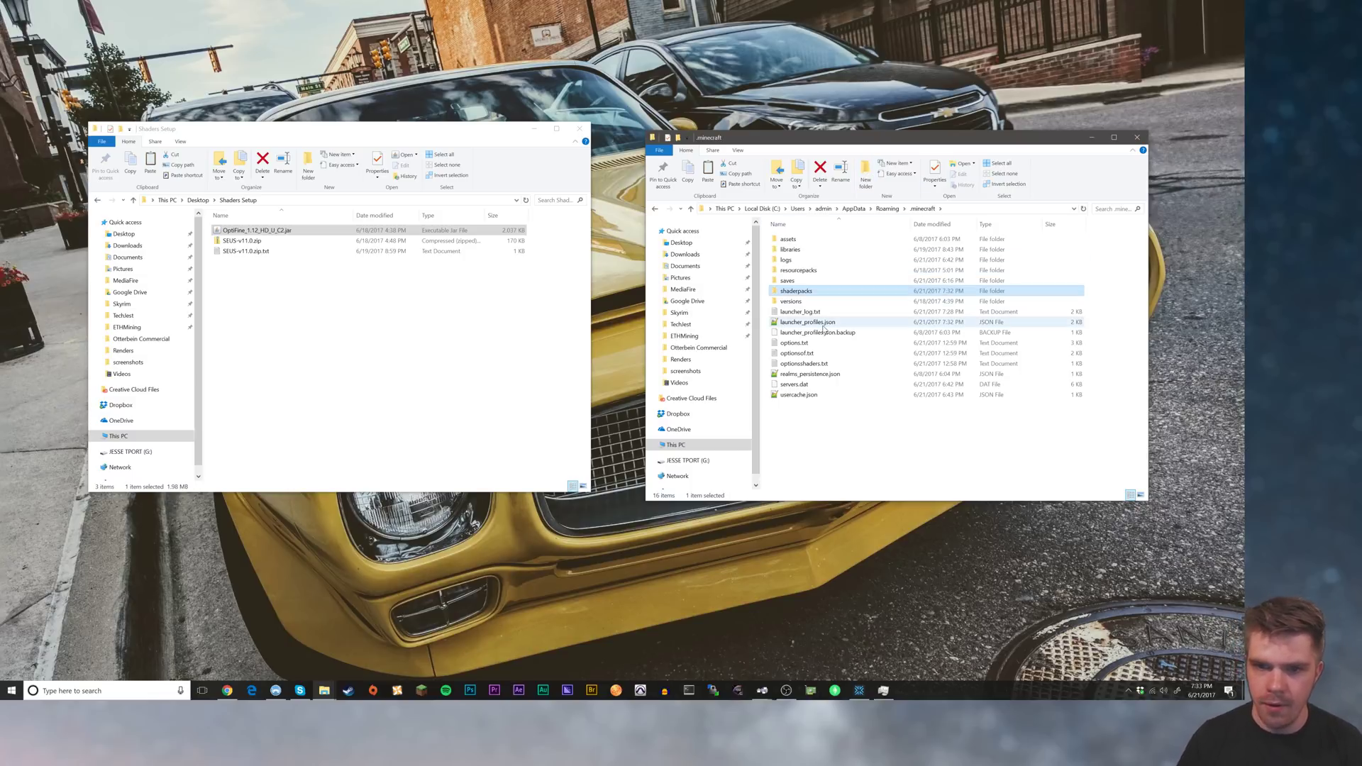
{"action": "double_click", "coordinate": [797, 292]}
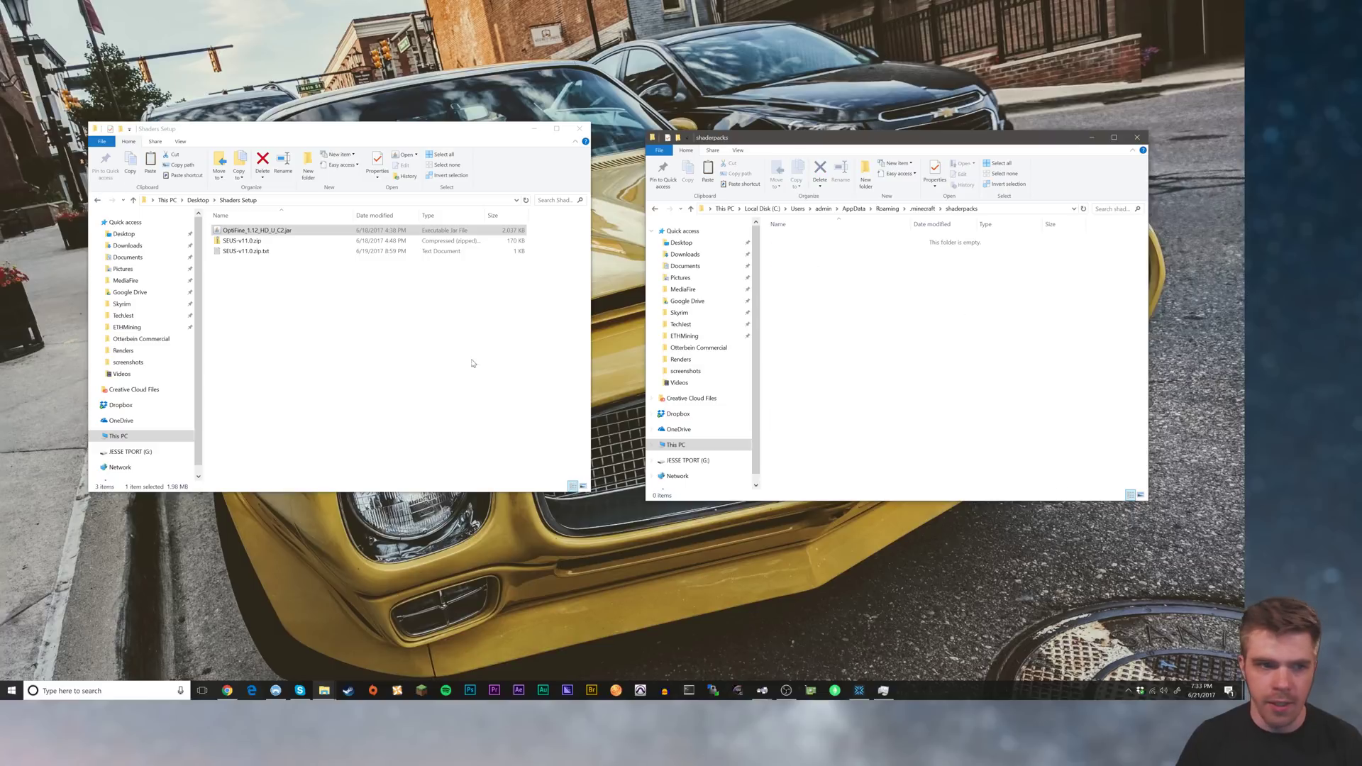
Move SEUS-v11.0.zip and SEUS-v11.0.zip.txt from the Shaders Setup folder into shaderpacks.
{"action": "left_click", "coordinate": [249, 241]}
{"action": "left_click_drag", "start_coordinate": [251, 245], "coordinate": [863, 313]}
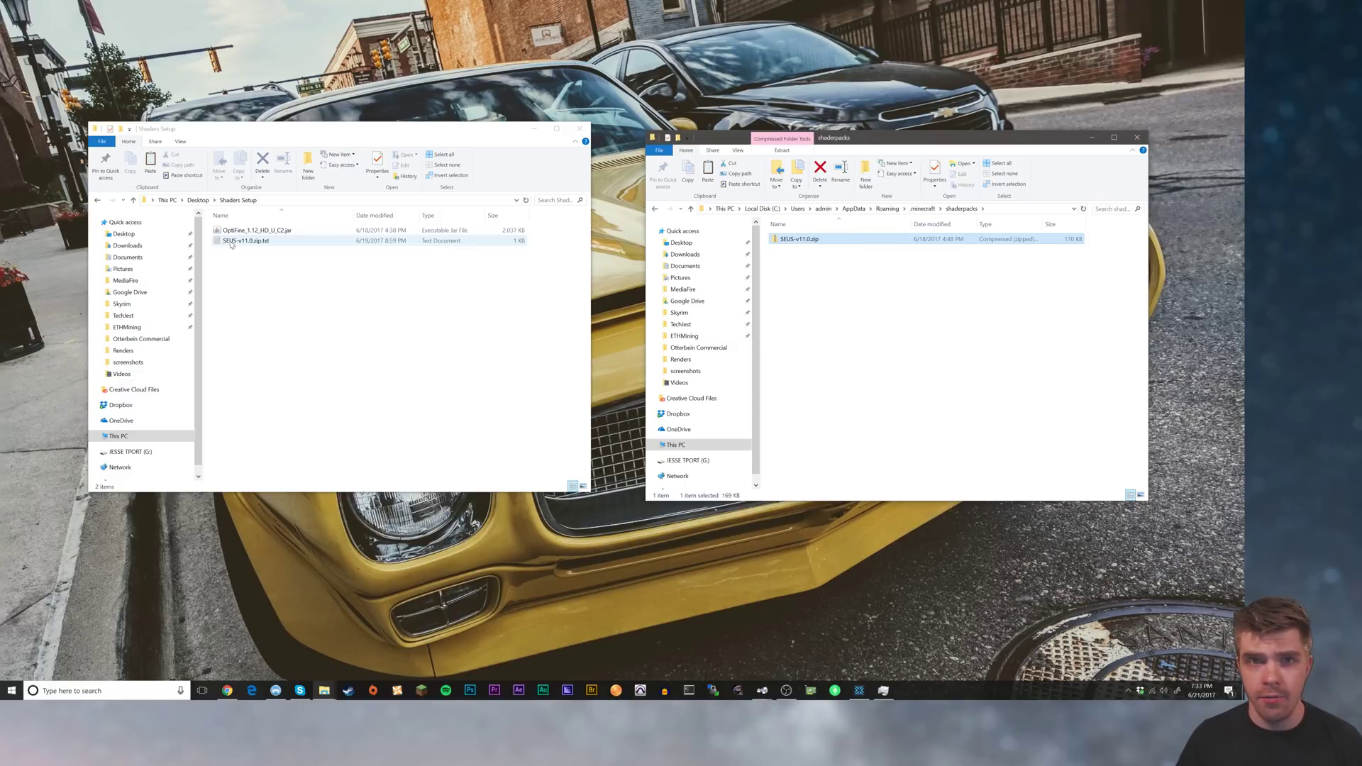
{"action": "left_click_drag", "start_coordinate": [230, 243], "coordinate": [851, 310]}
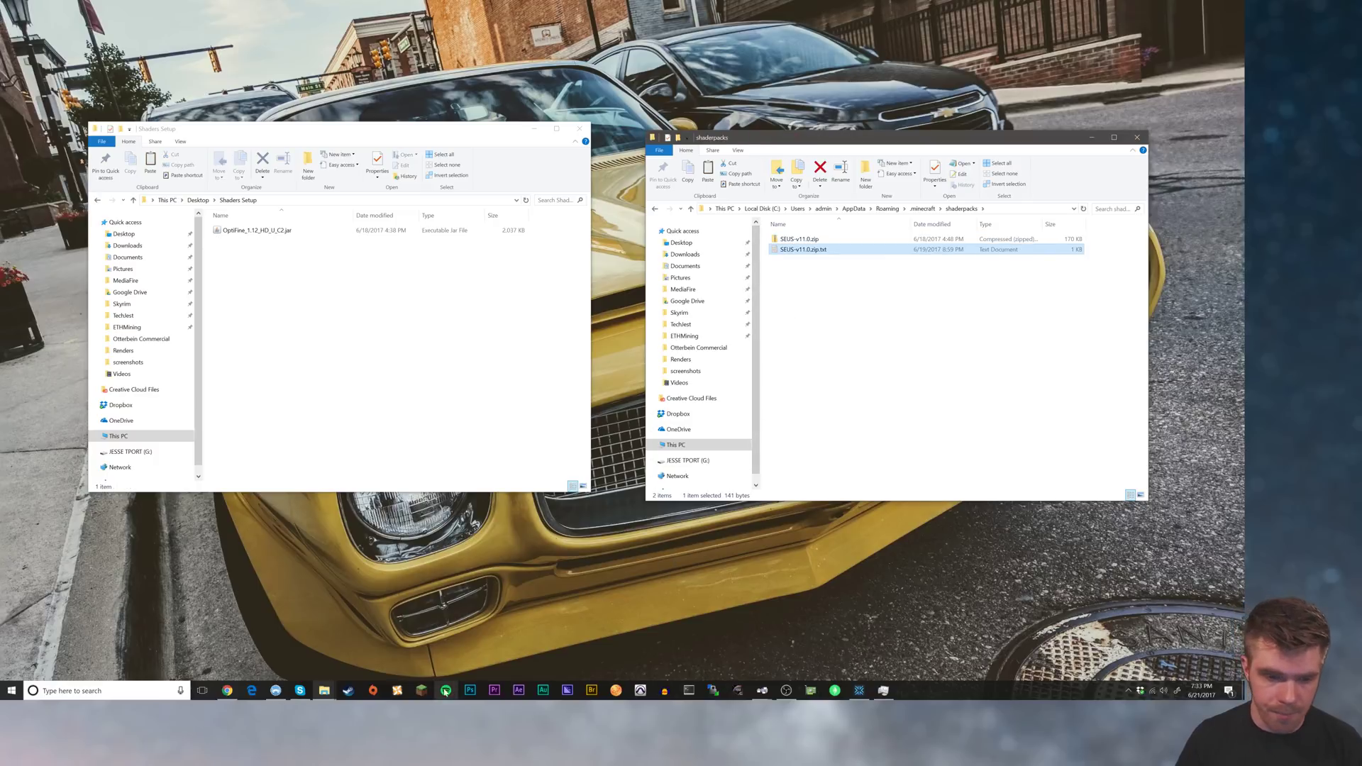
Start the Minecraft Launcher and open the OptiFine launch profile for editing.
{"action": "left_click", "coordinate": [421, 691]}
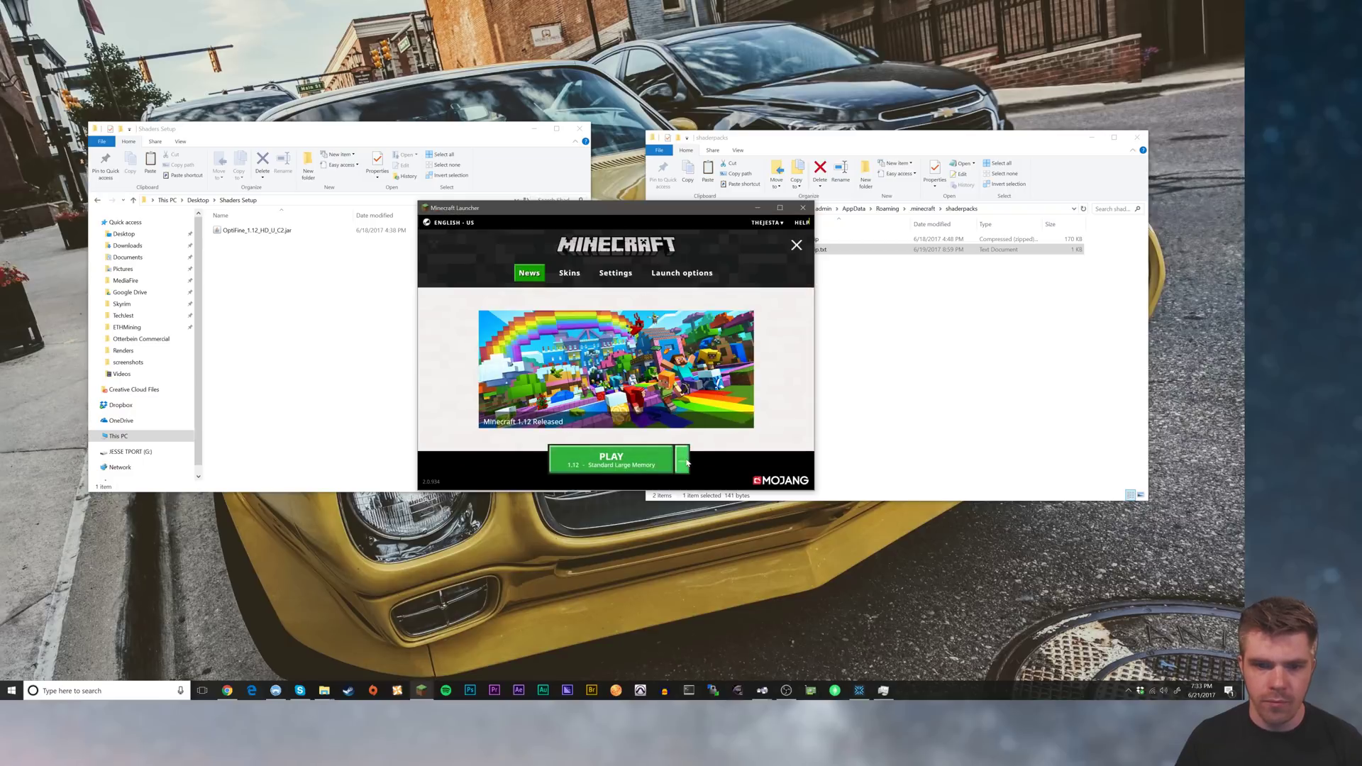
{"action": "left_click", "coordinate": [682, 459]}
{"action": "scroll", "coordinate": [628, 377], "scroll_direction": "down", "scroll_amount": 2}
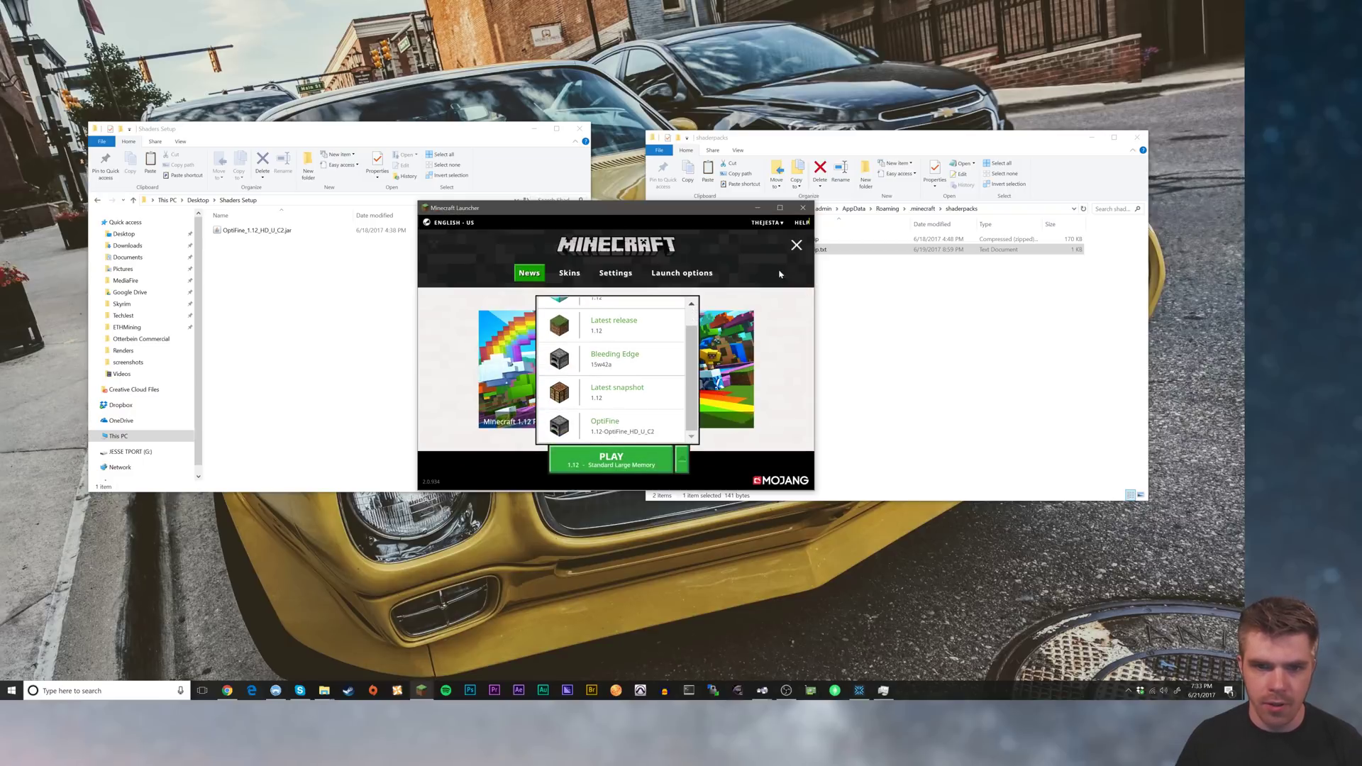
{"action": "left_click", "coordinate": [678, 275]}
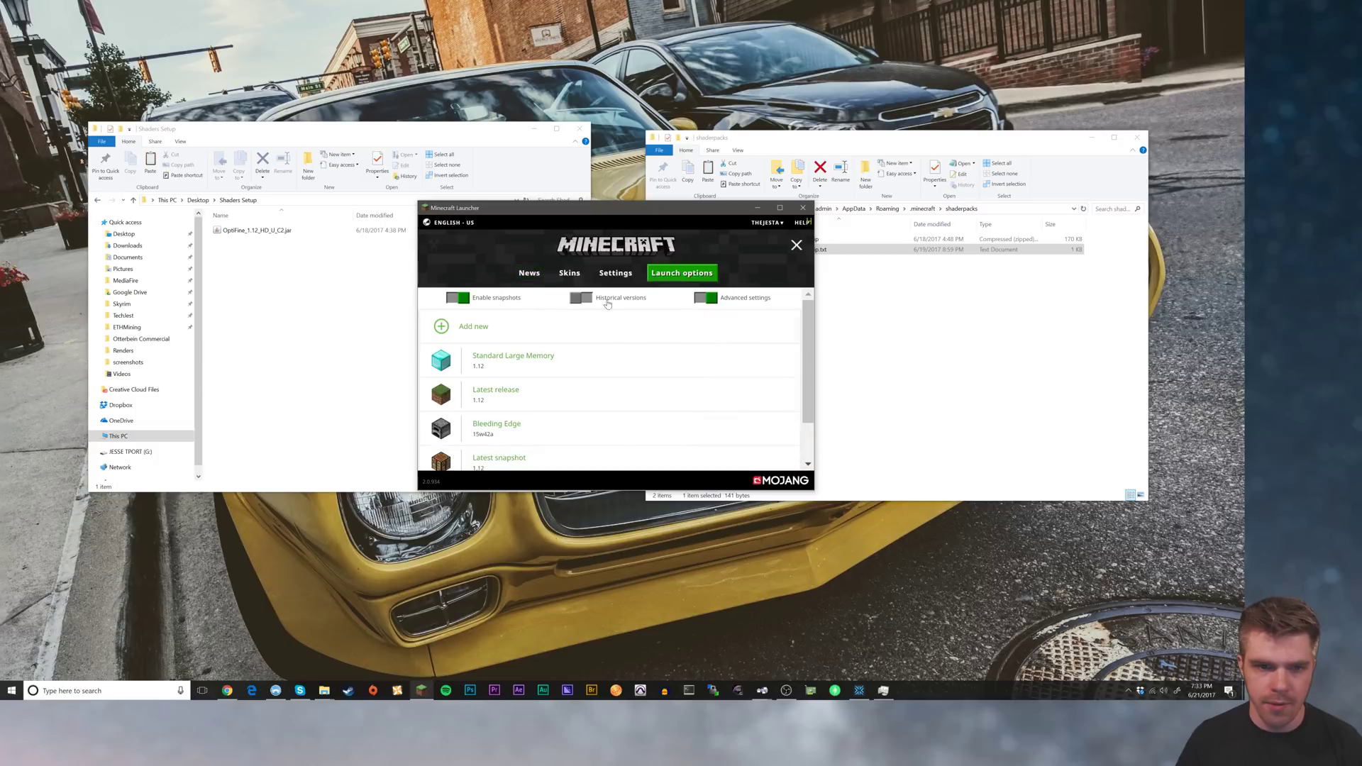
{"action": "scroll", "coordinate": [512, 355], "scroll_direction": "down", "scroll_amount": 2}
{"action": "left_click", "coordinate": [506, 454]}
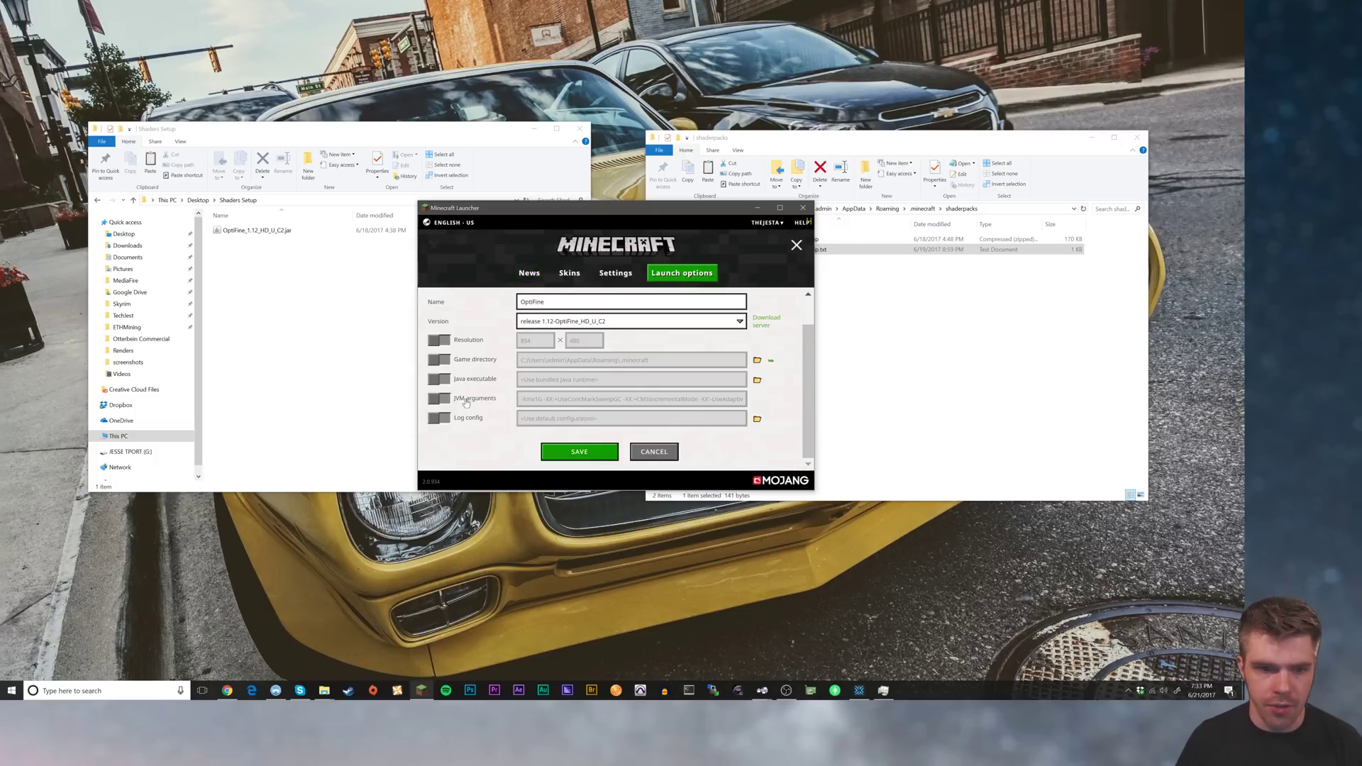
Enable custom JVM arguments for the OptiFine profile and set the maximum memory to -Xmx8G.
{"action": "left_click", "coordinate": [438, 399]}
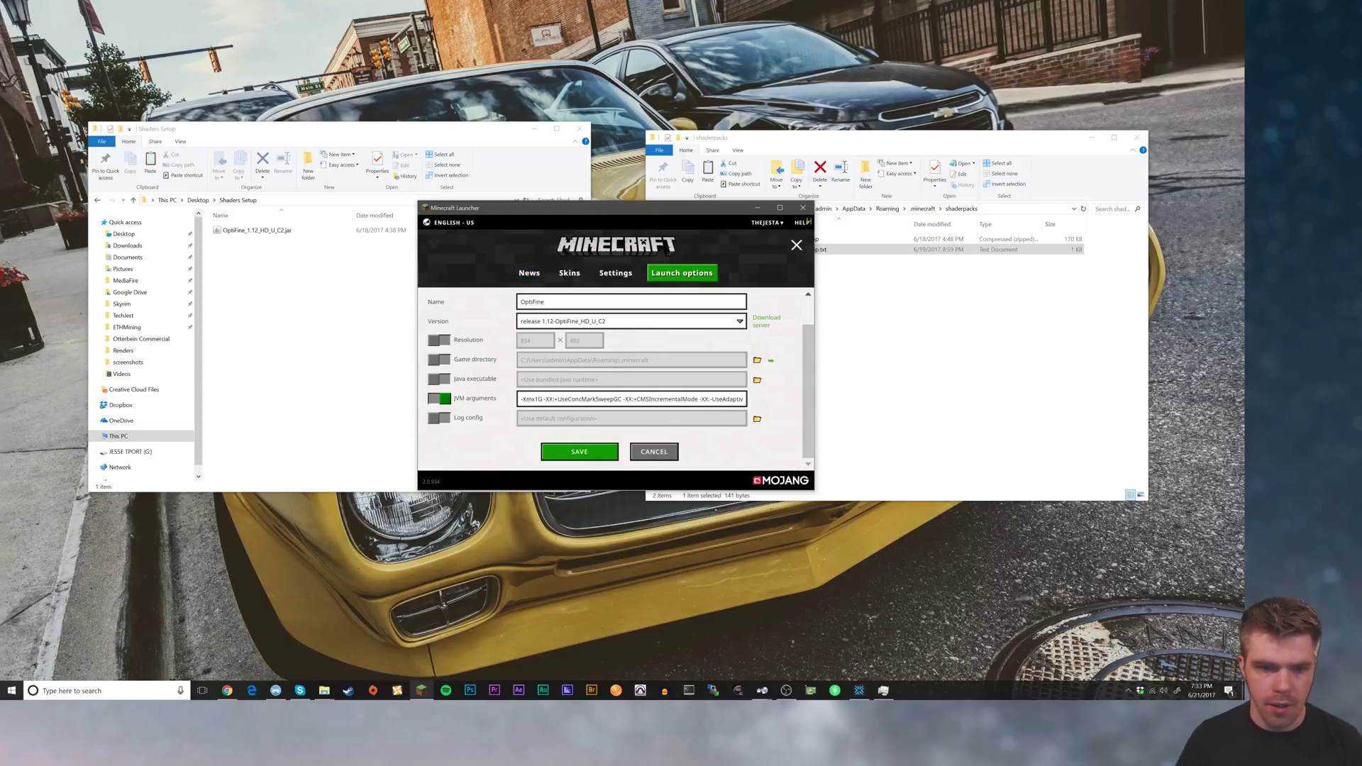
{"action": "left_click", "coordinate": [537, 399]}
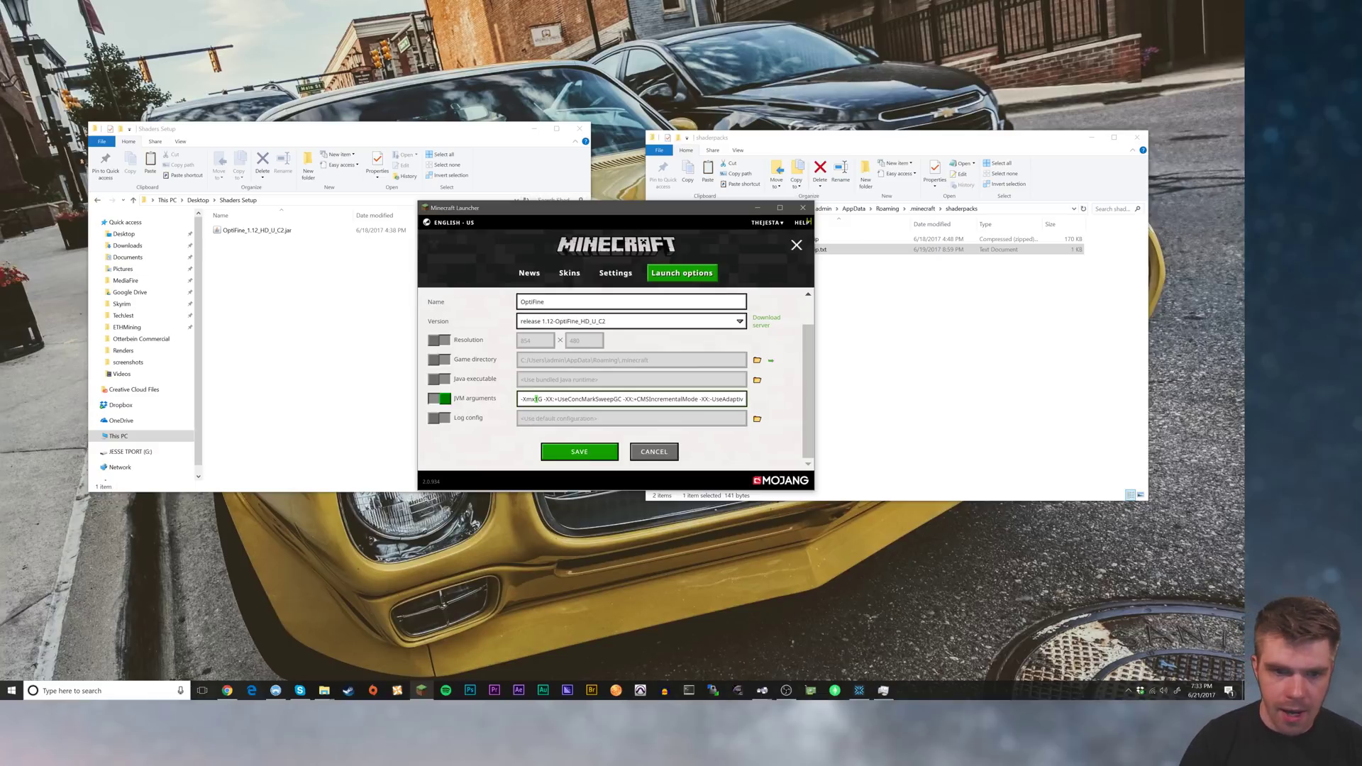
{"action": "left_click", "coordinate": [537, 399]}
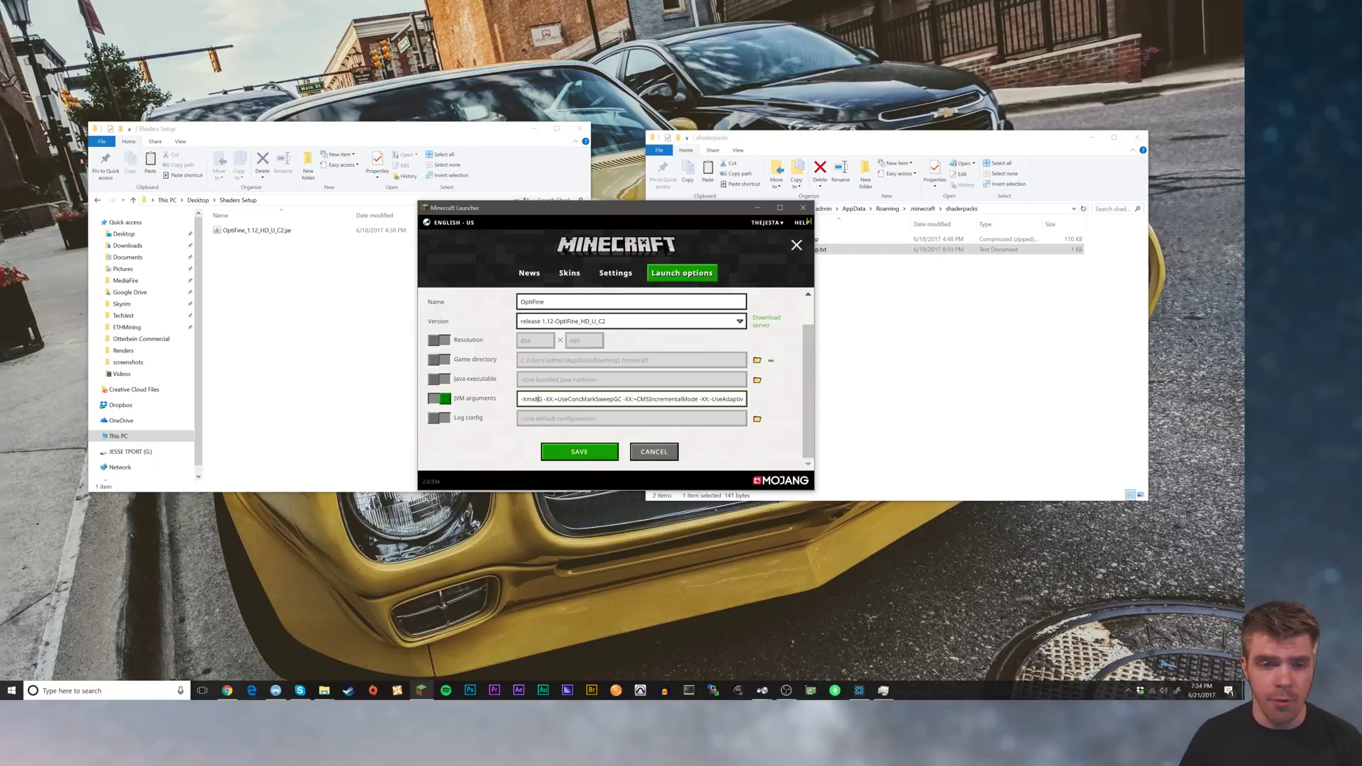
Enable a custom resolution of 1920 x 1080 for the OptiFine profile and save the profile.
{"action": "left_click", "coordinate": [434, 340]}
{"action": "double_click", "coordinate": [526, 341]}
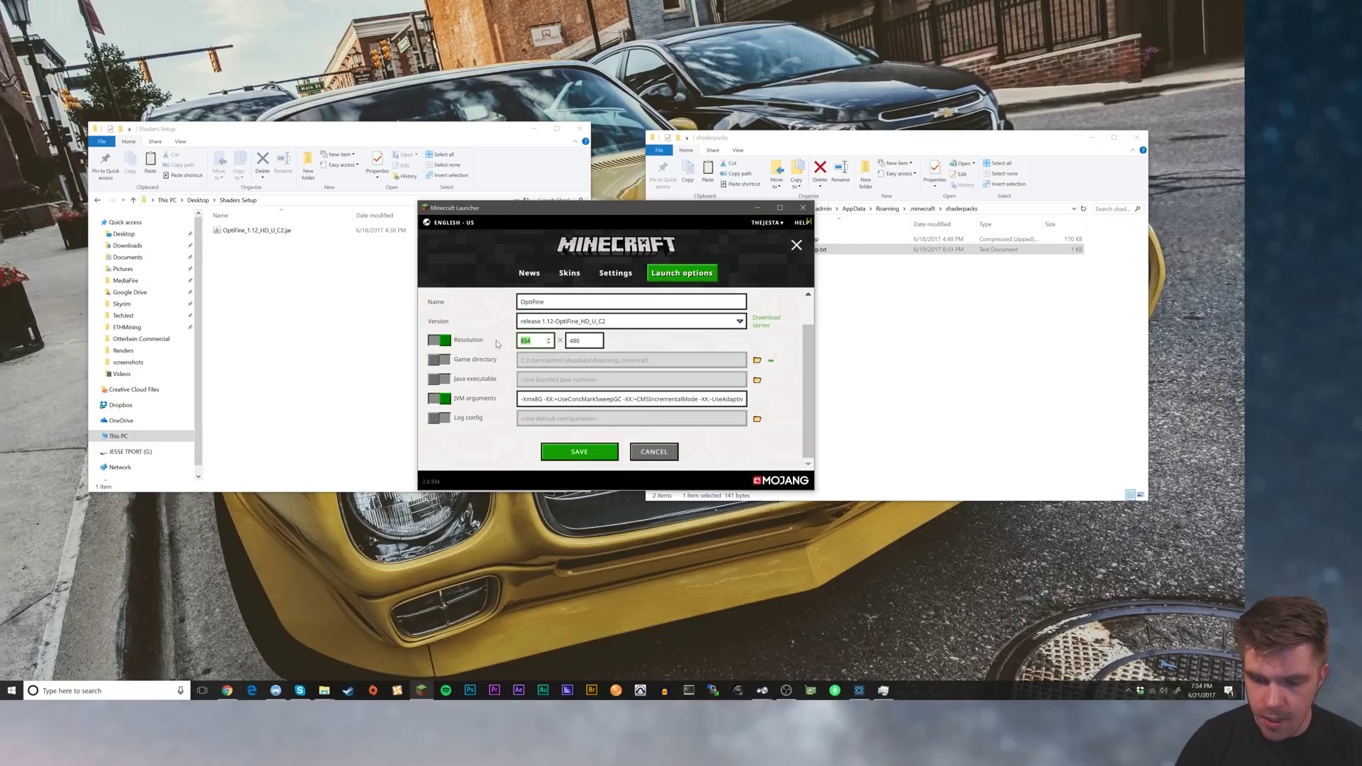
{"action": "type", "text": "1920"}
{"action": "key", "text": "Tab"}
{"action": "type", "text": "1080"}
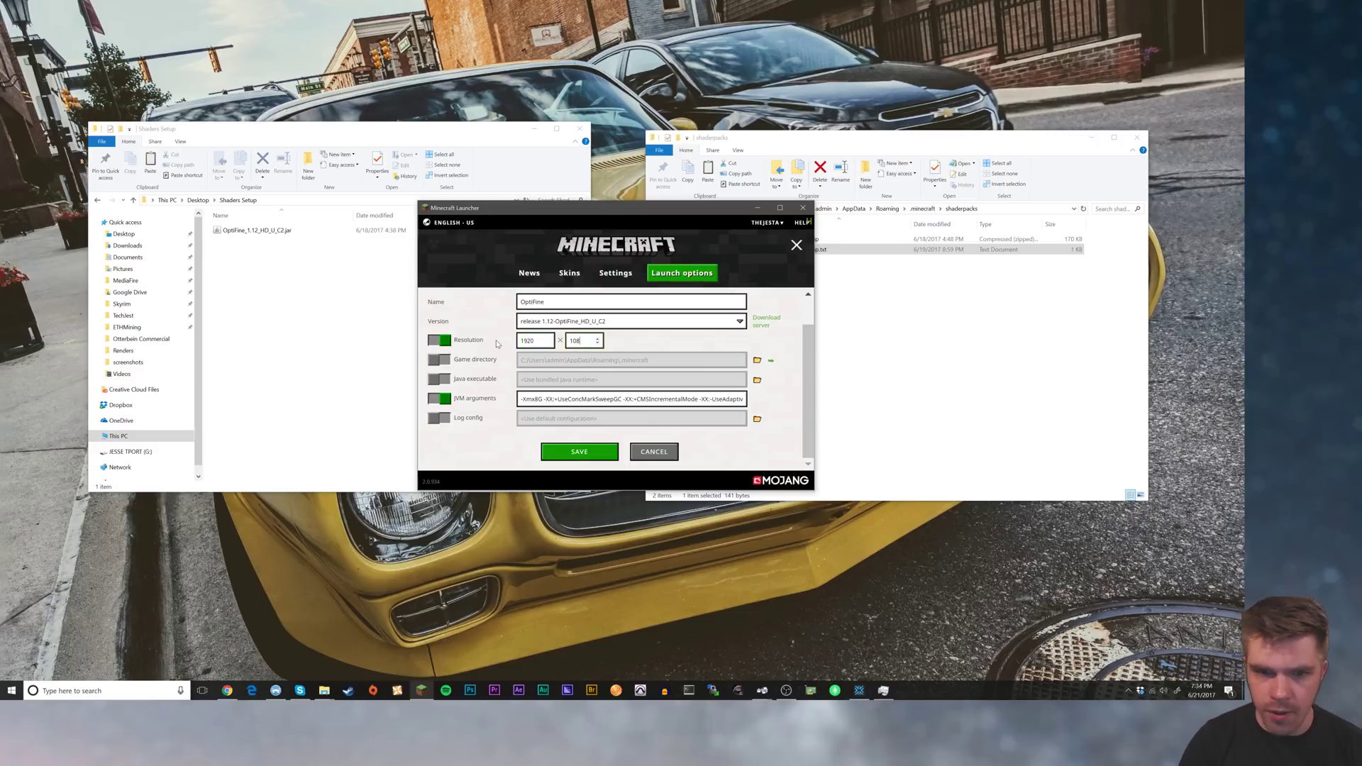
{"action": "left_click", "coordinate": [568, 452]}
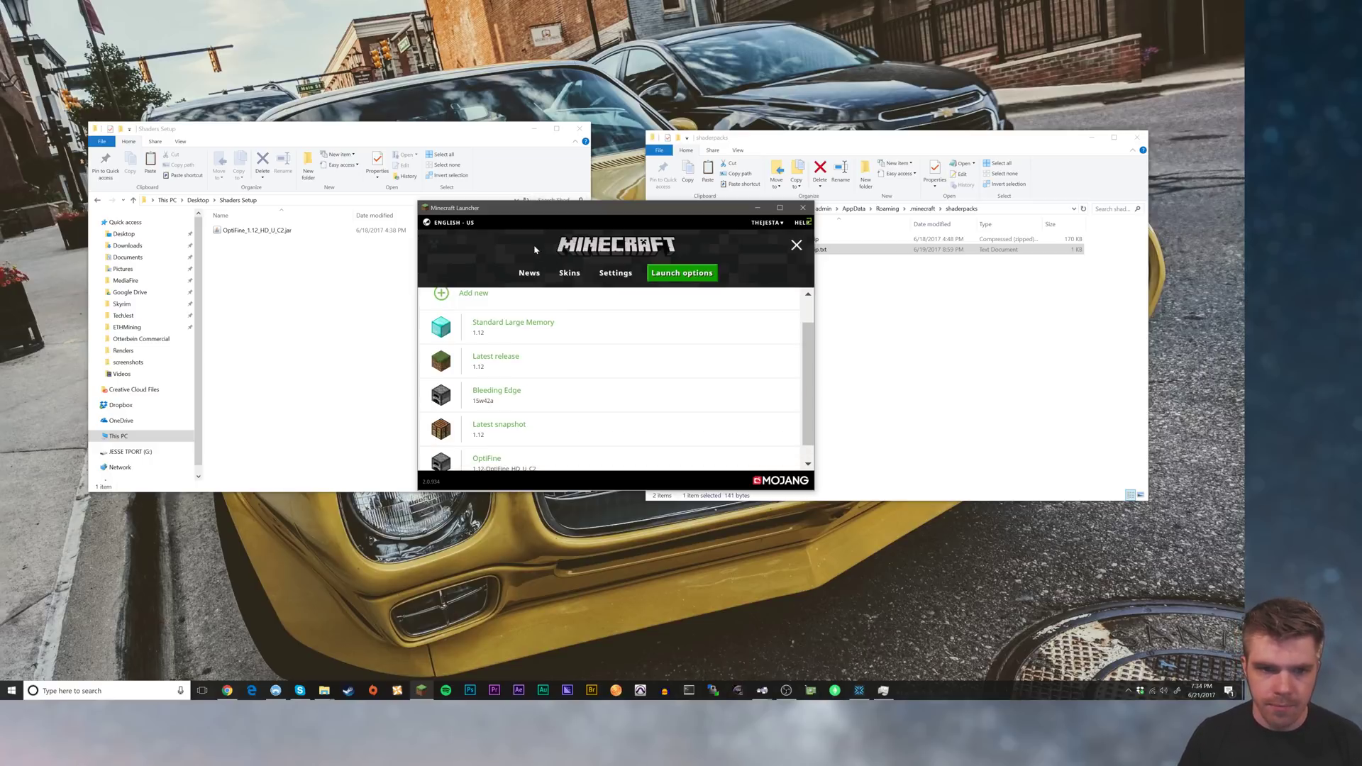
Choose the OptiFine profile on the launcher's start page and launch the game.
{"action": "left_click", "coordinate": [530, 274]}
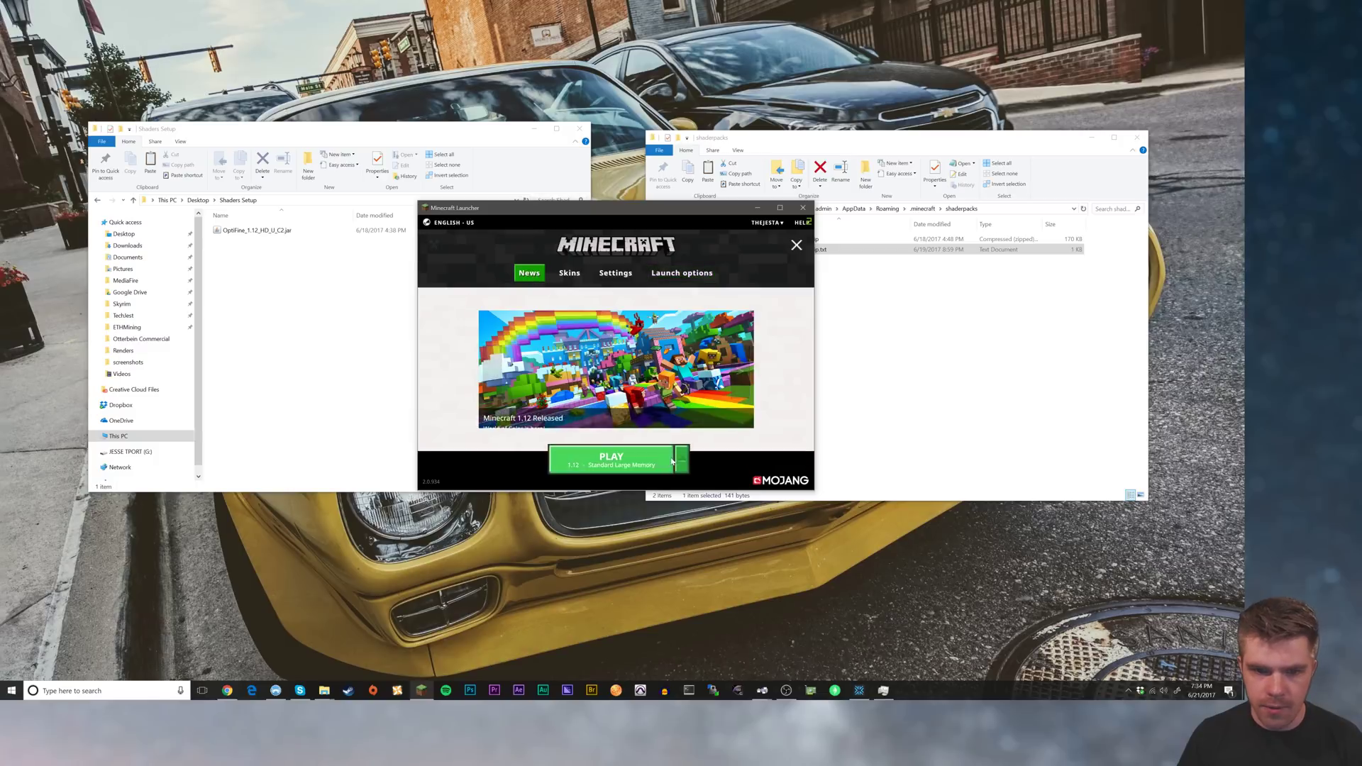
{"action": "left_click", "coordinate": [681, 461]}
{"action": "left_click", "coordinate": [614, 425]}
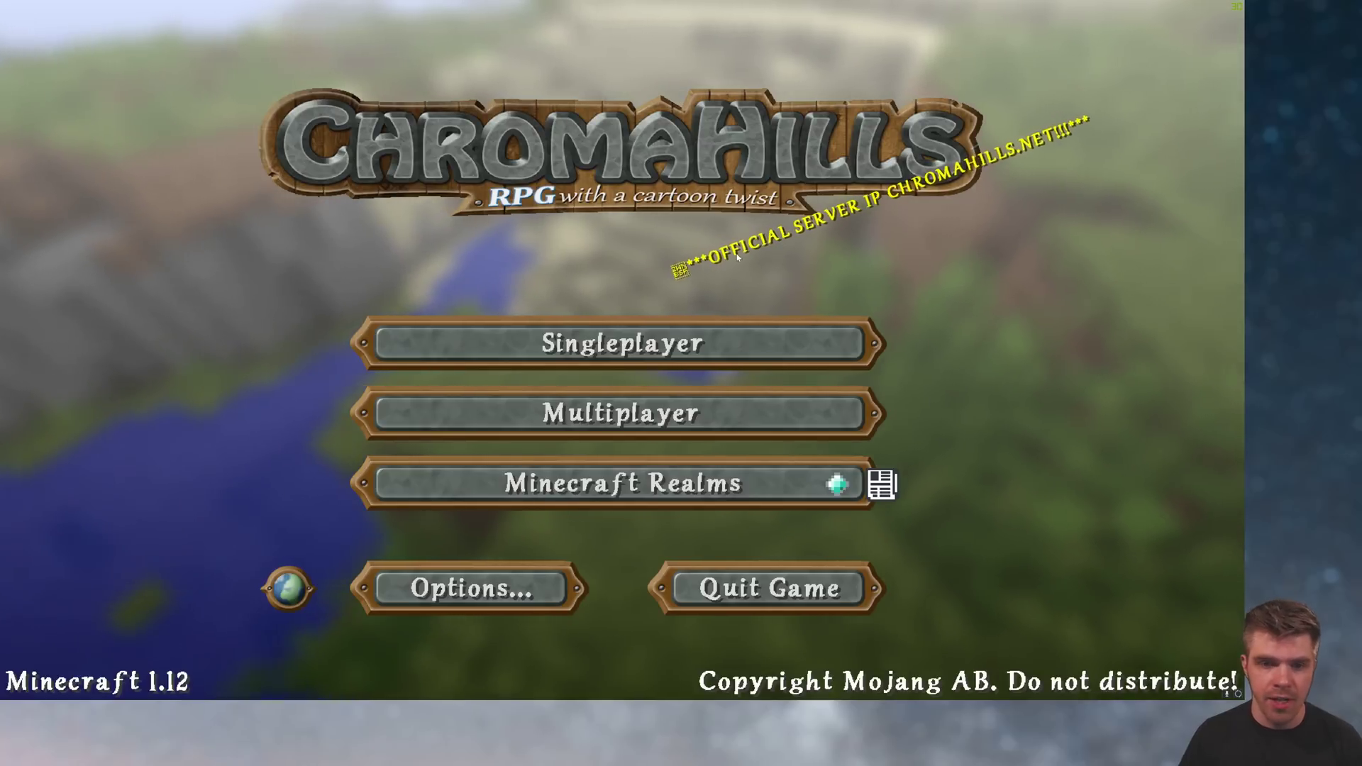
Load the singleplayer world Shader Test and walk forward along the shore.
{"action": "left_click", "coordinate": [636, 346]}
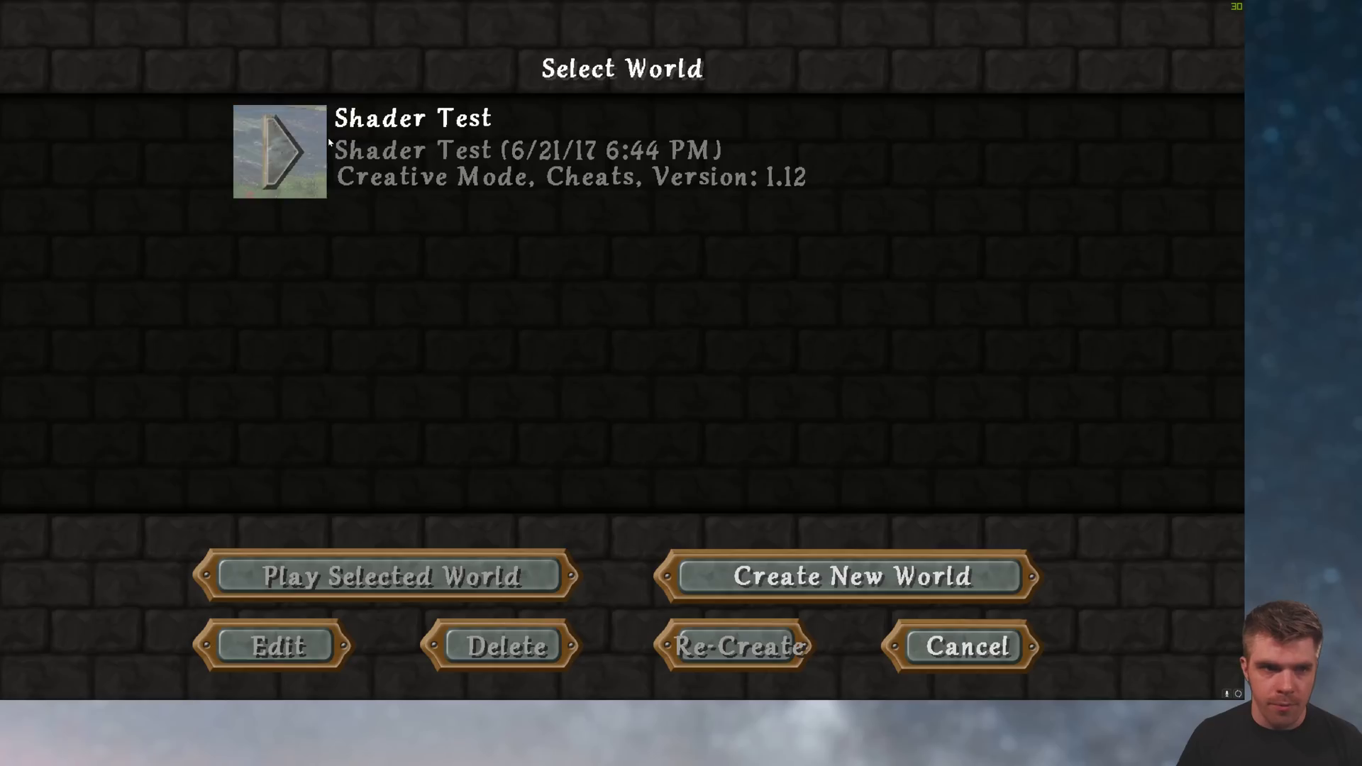
{"action": "left_click", "coordinate": [288, 149]}
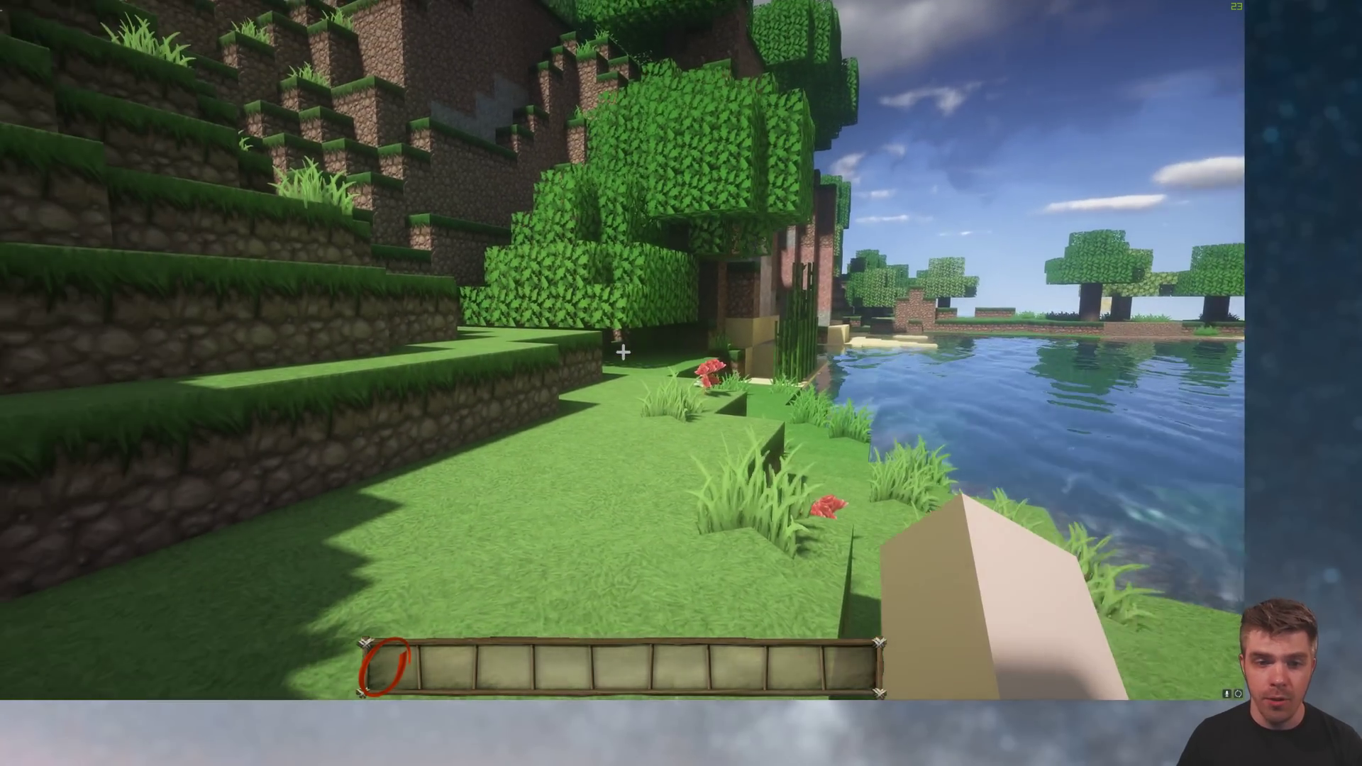
{"action": "key", "text": "w"}
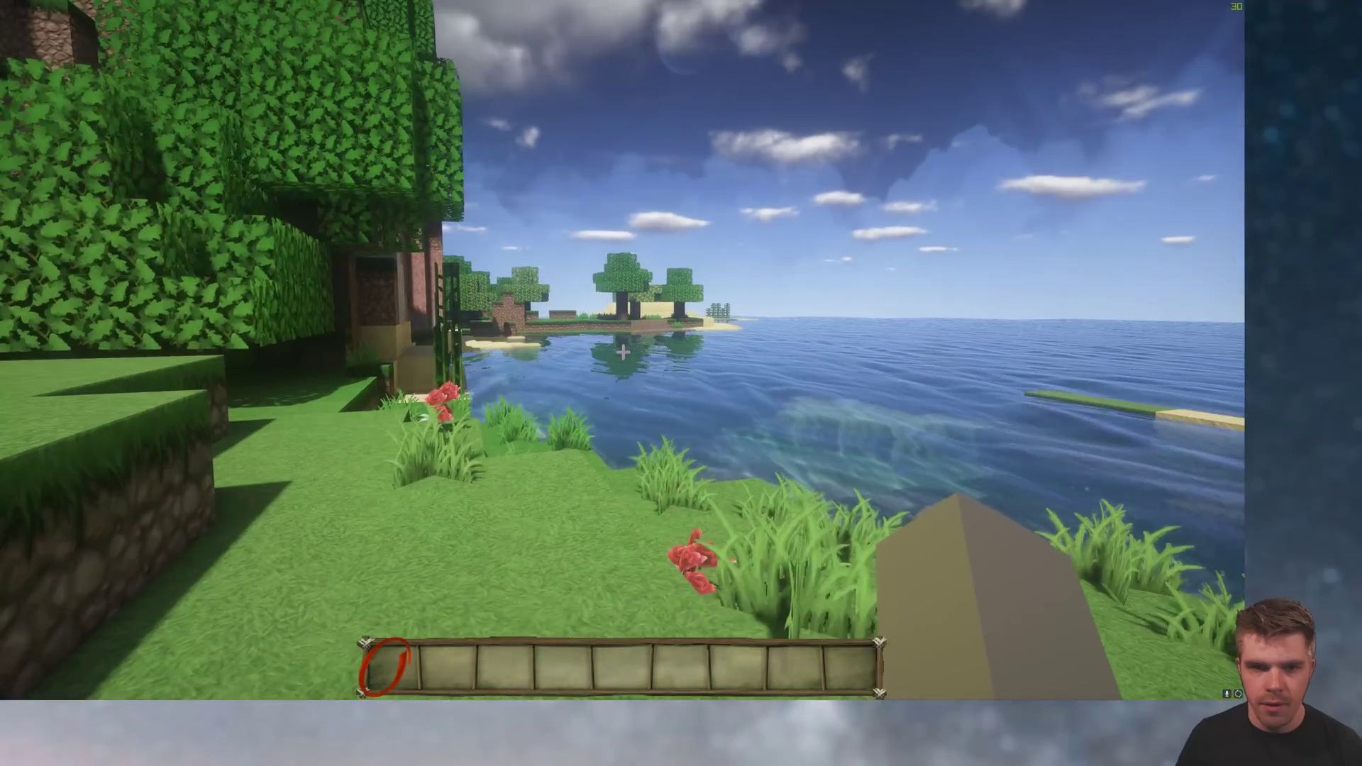
Pause the game and open the Shaders page of the video settings.
{"action": "key", "text": "Escape"}
{"action": "left_click", "coordinate": [523, 432]}
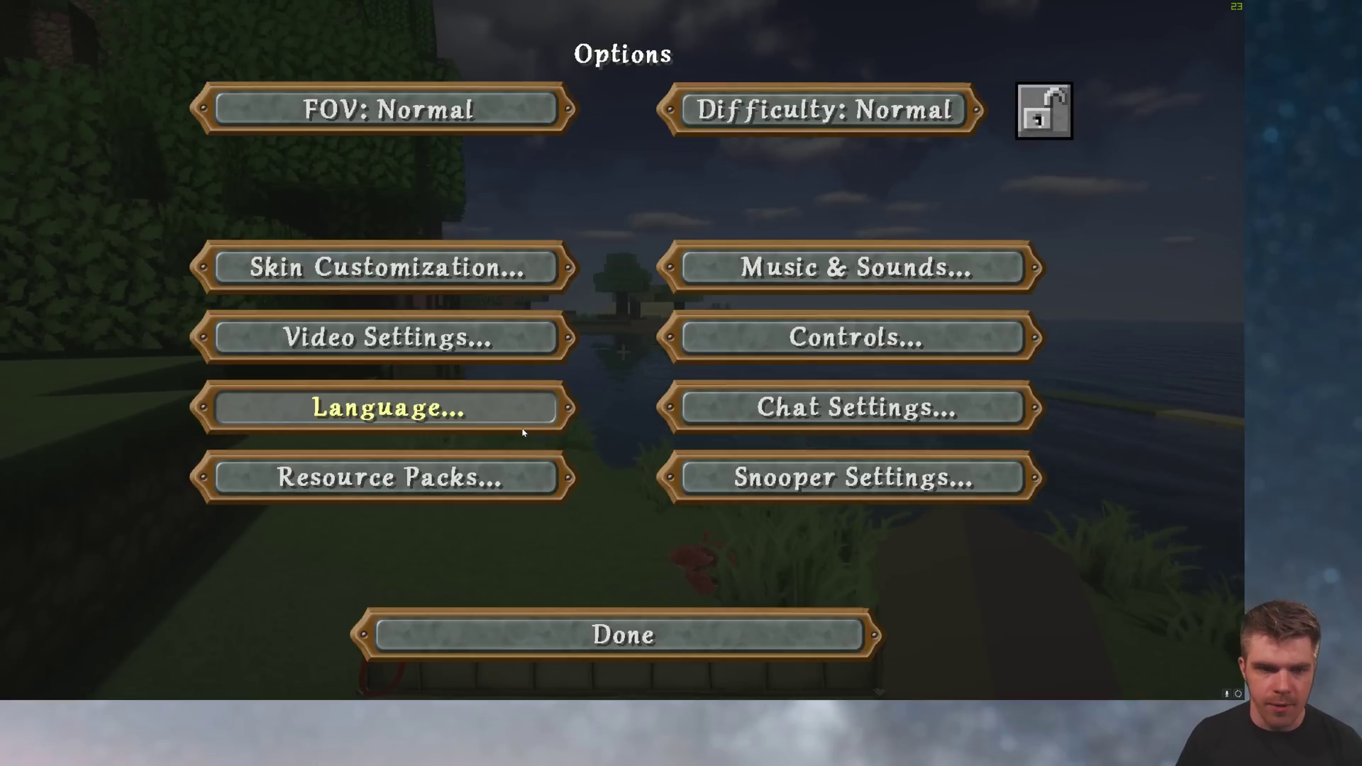
{"action": "left_click", "coordinate": [447, 343]}
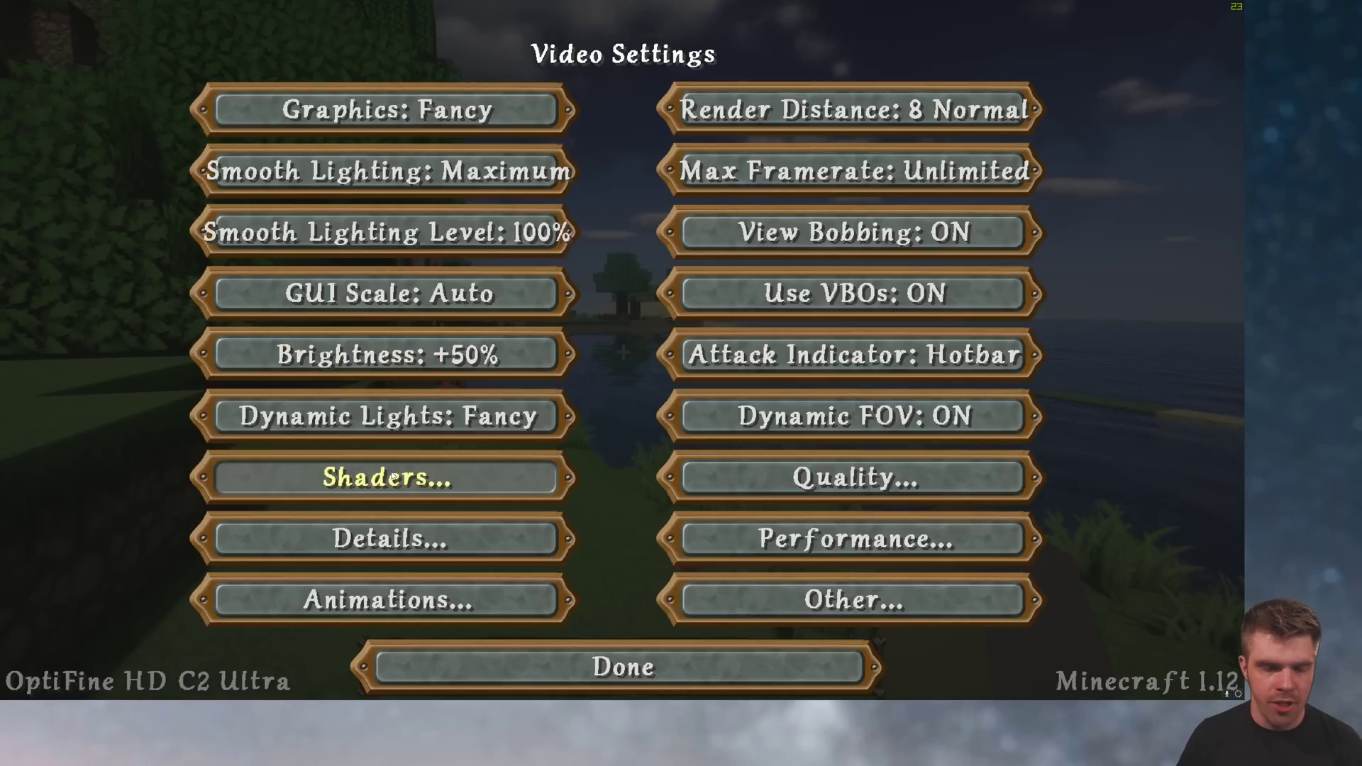
{"action": "left_click", "coordinate": [392, 476]}
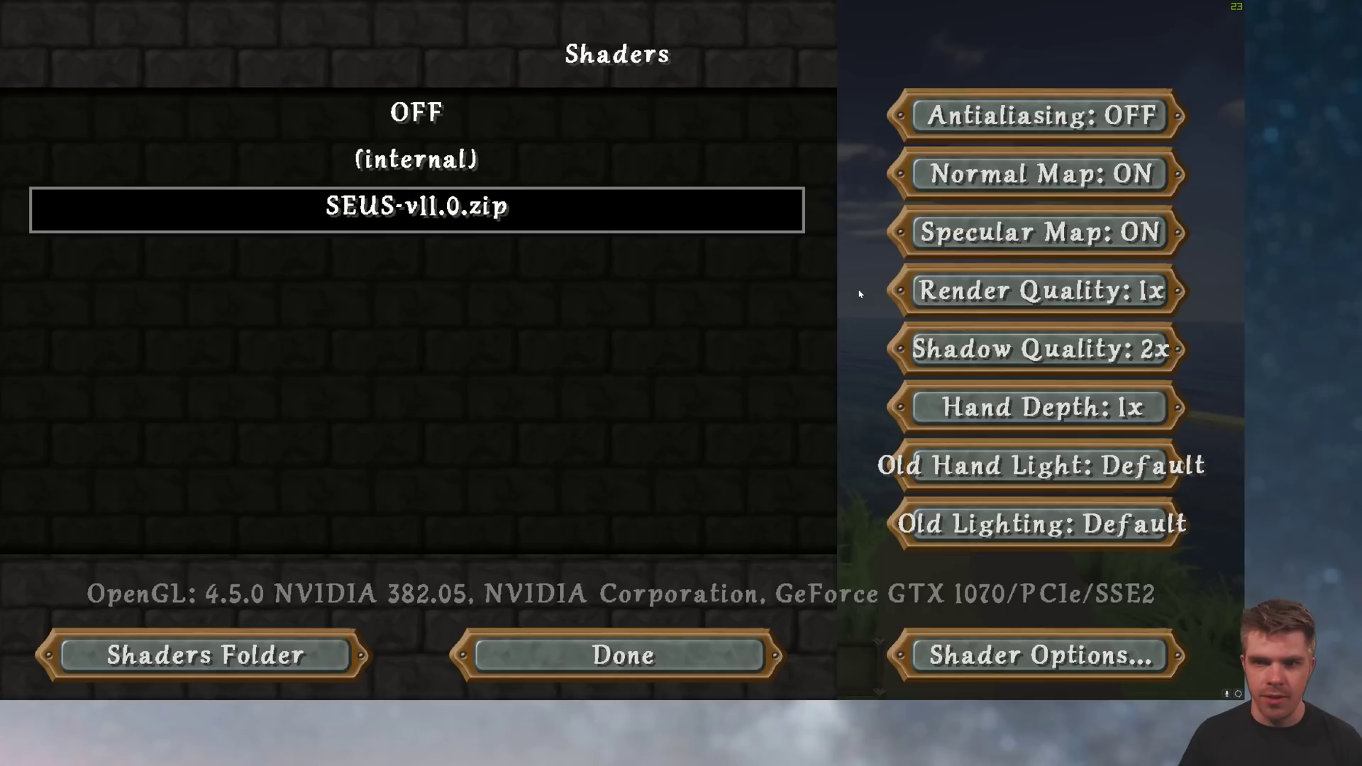
Try shader Render Quality at 1.5x, 2x and 0.5x, then set it to 0.7x.
{"action": "left_click", "coordinate": [946, 291]}
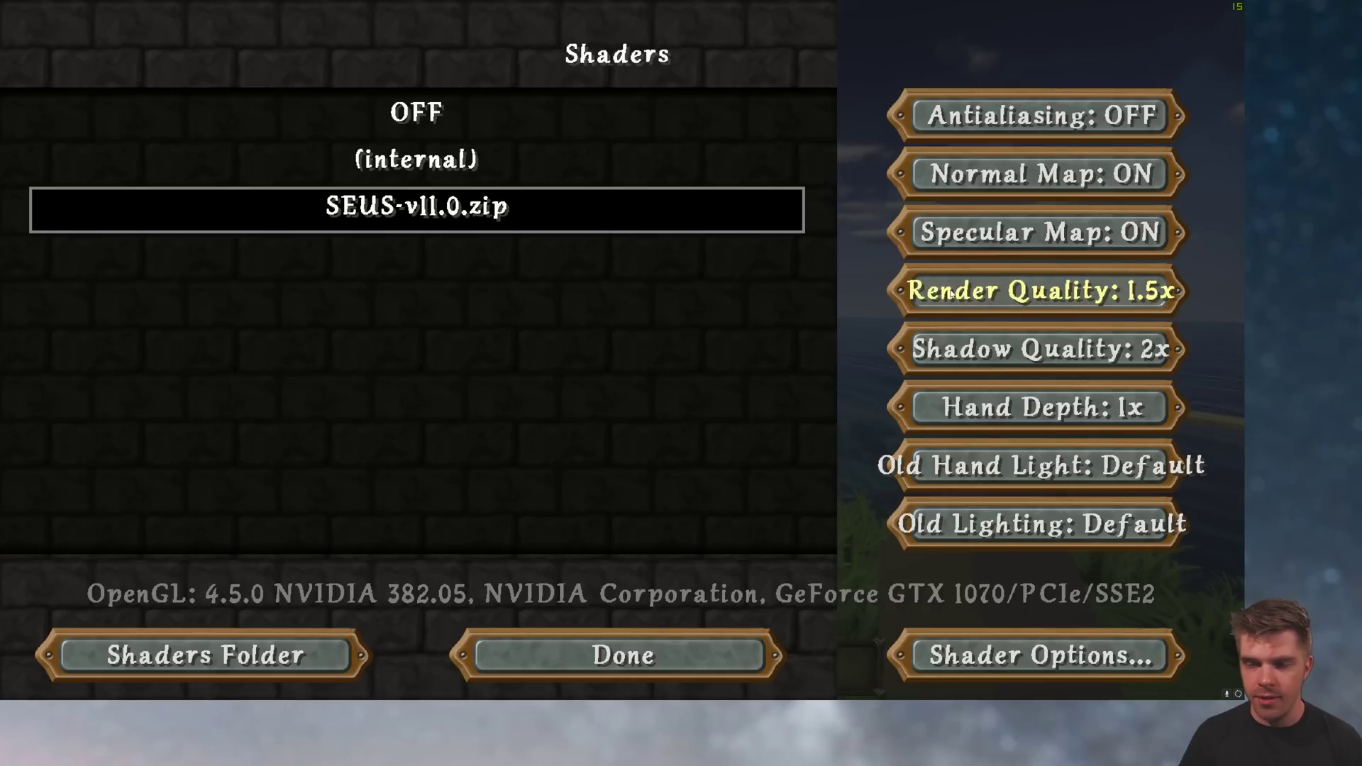
{"action": "left_click", "coordinate": [950, 294]}
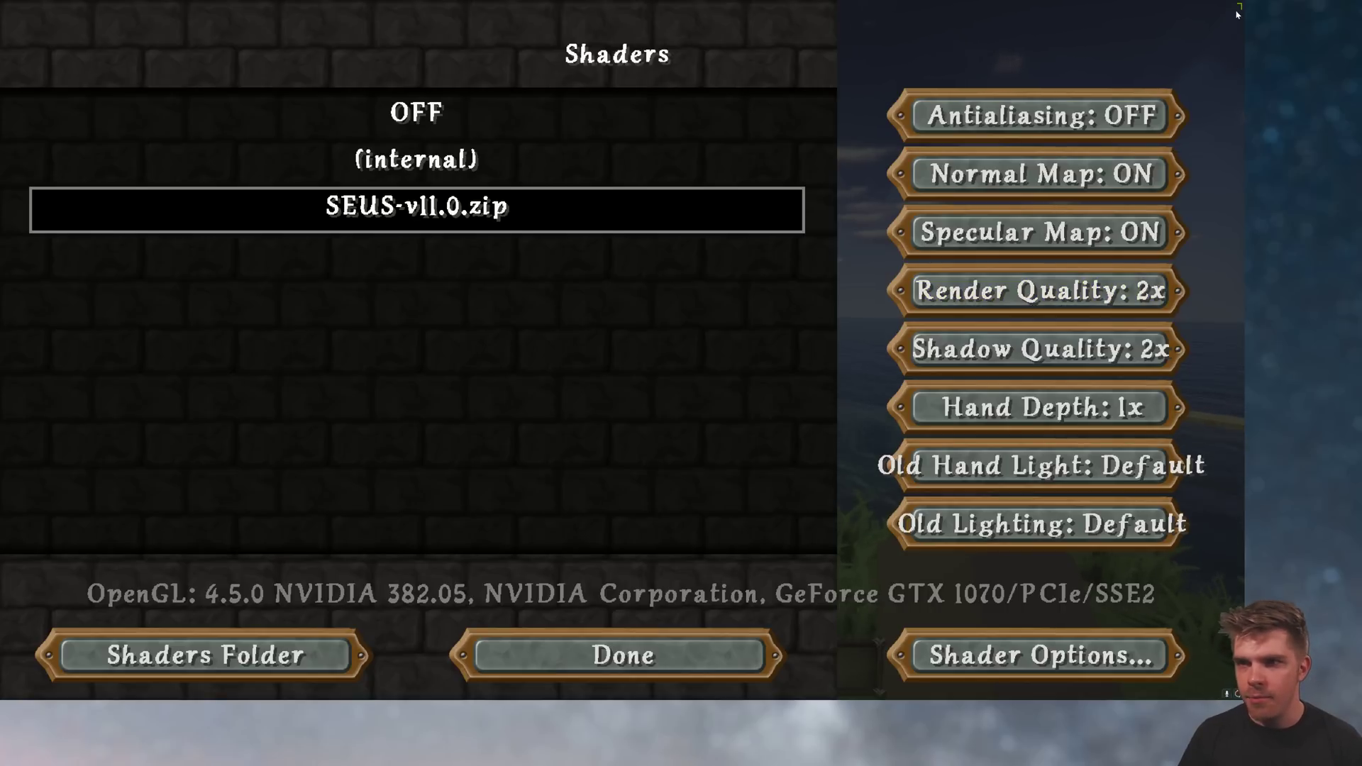
{"action": "left_click", "coordinate": [1049, 297]}
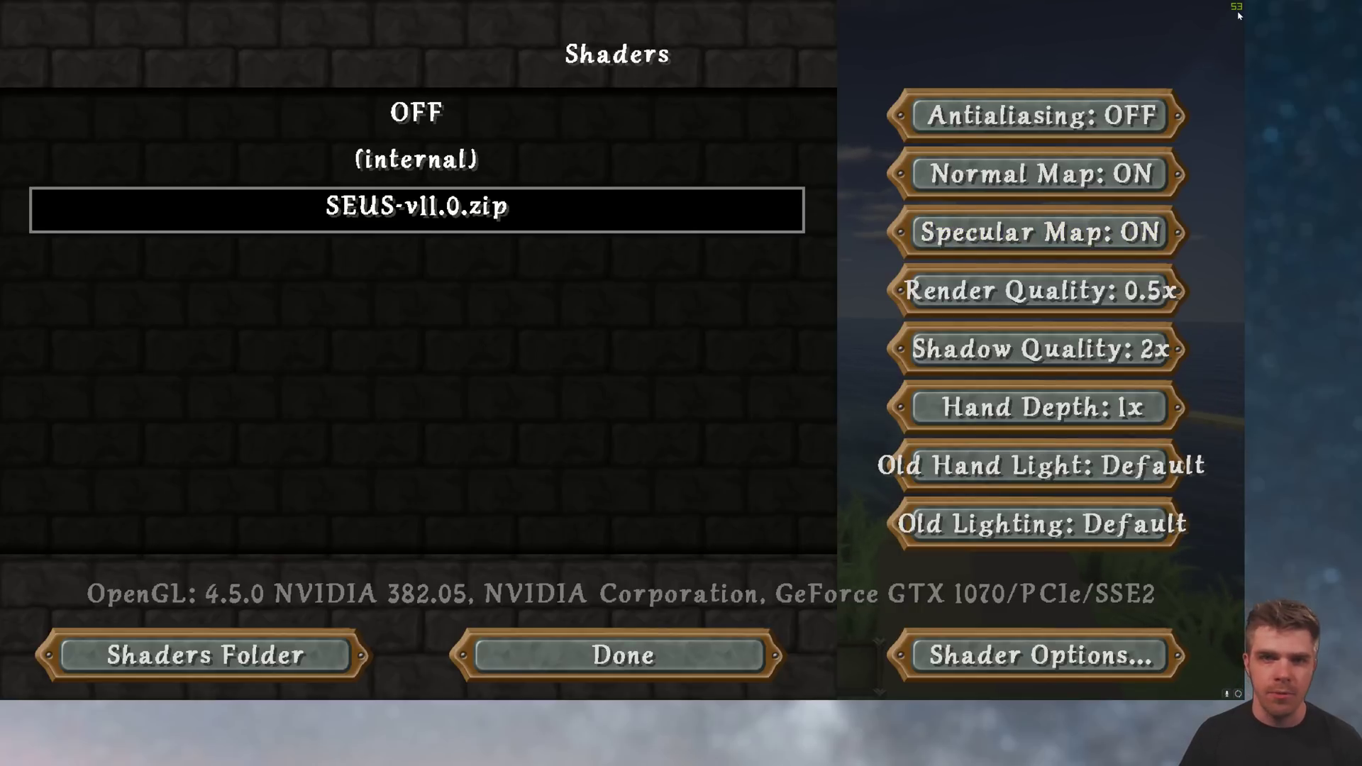
{"action": "left_click", "coordinate": [1018, 284]}
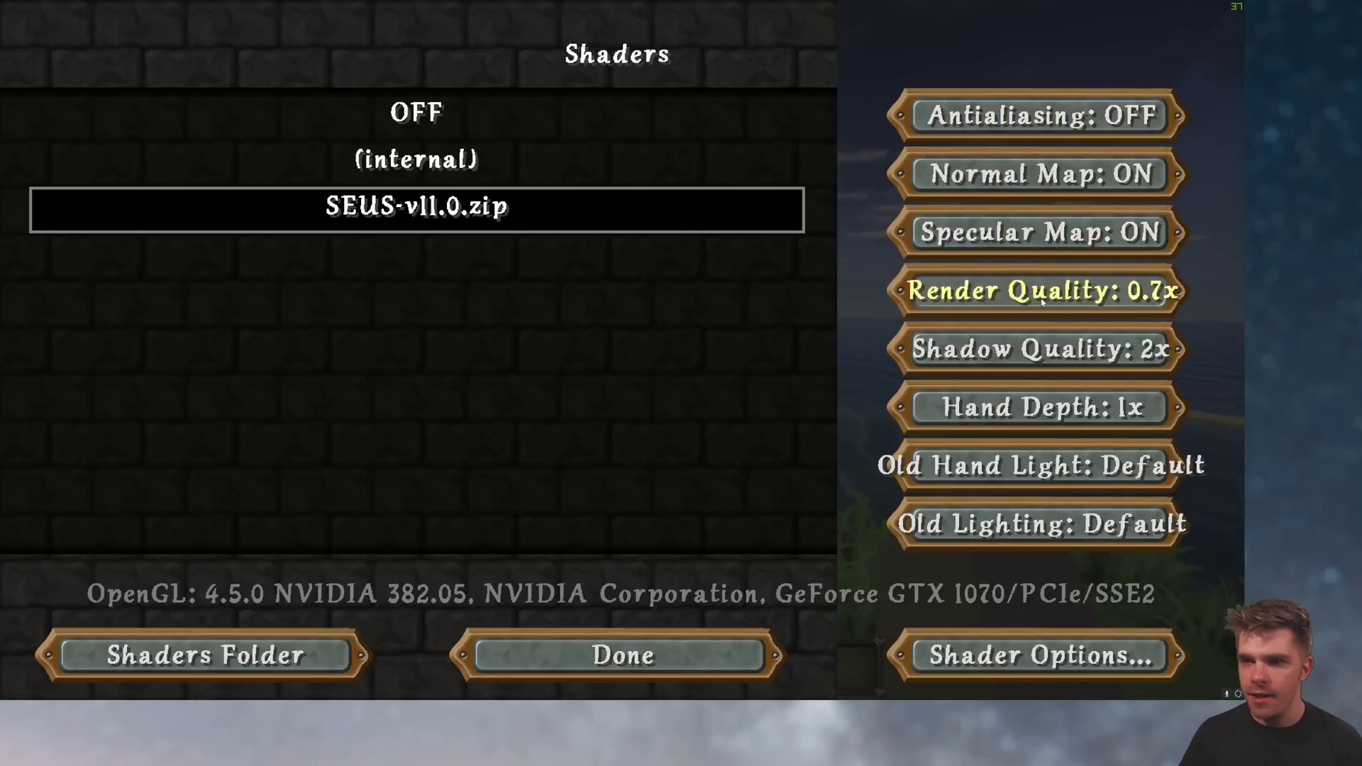
Set the shader Render Quality to 1x and the Shadow Quality to 1x.
{"action": "left_click", "coordinate": [1038, 302]}
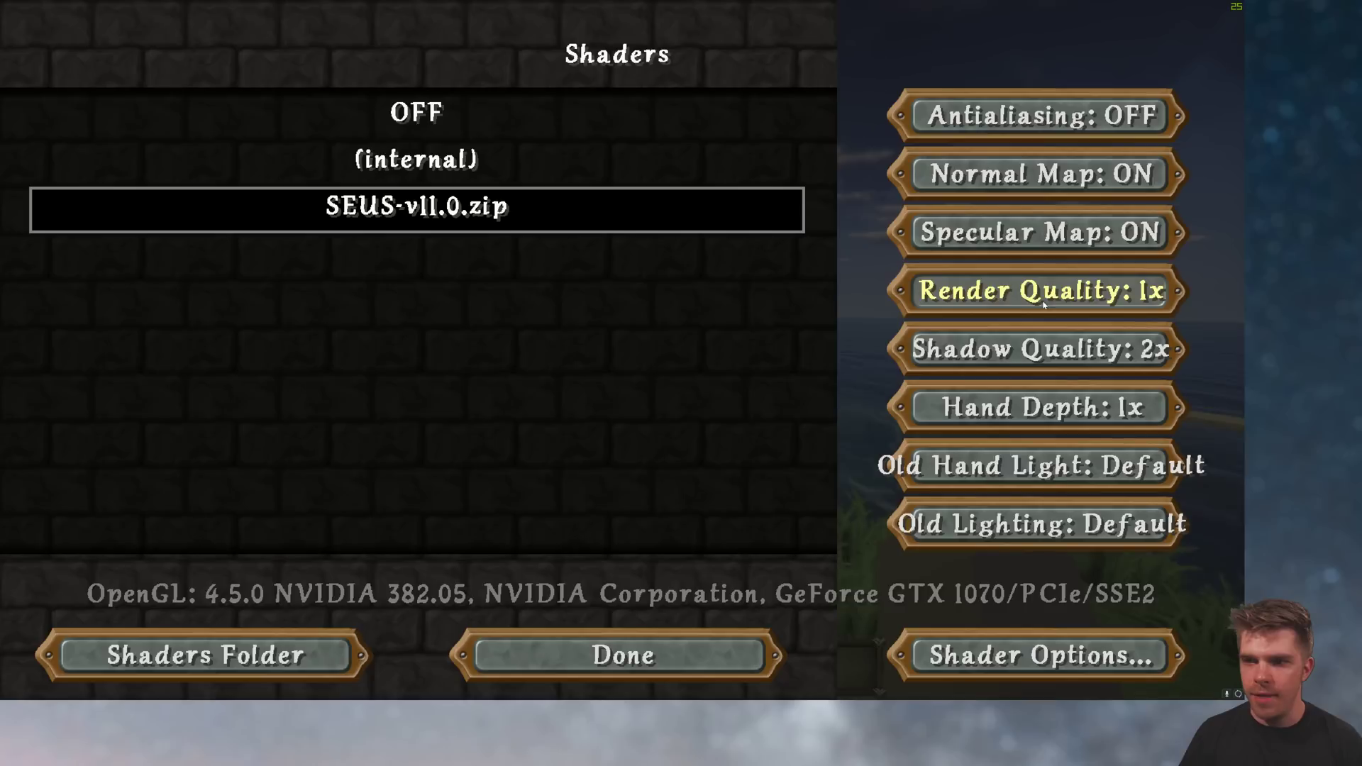
{"action": "left_click", "coordinate": [961, 355]}
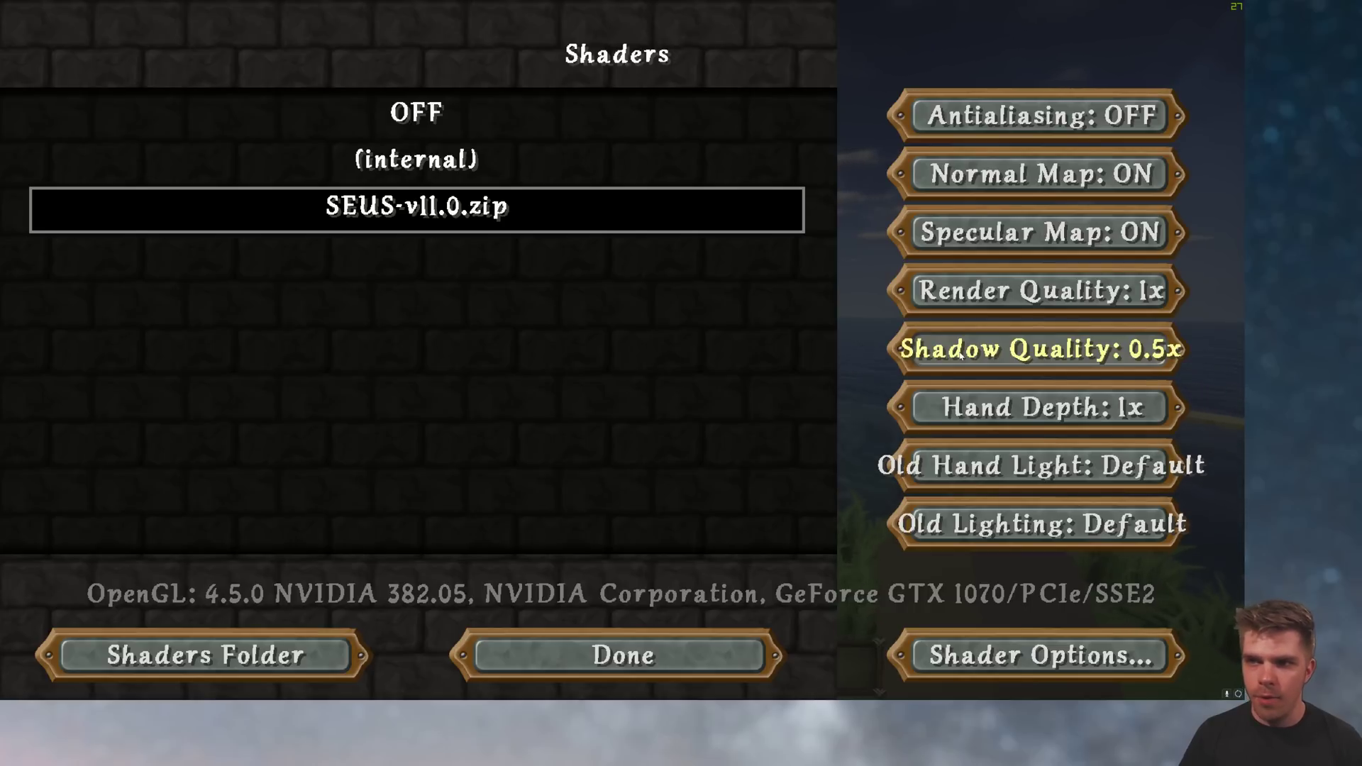
{"action": "left_click", "coordinate": [961, 355]}
{"action": "left_click", "coordinate": [961, 354]}
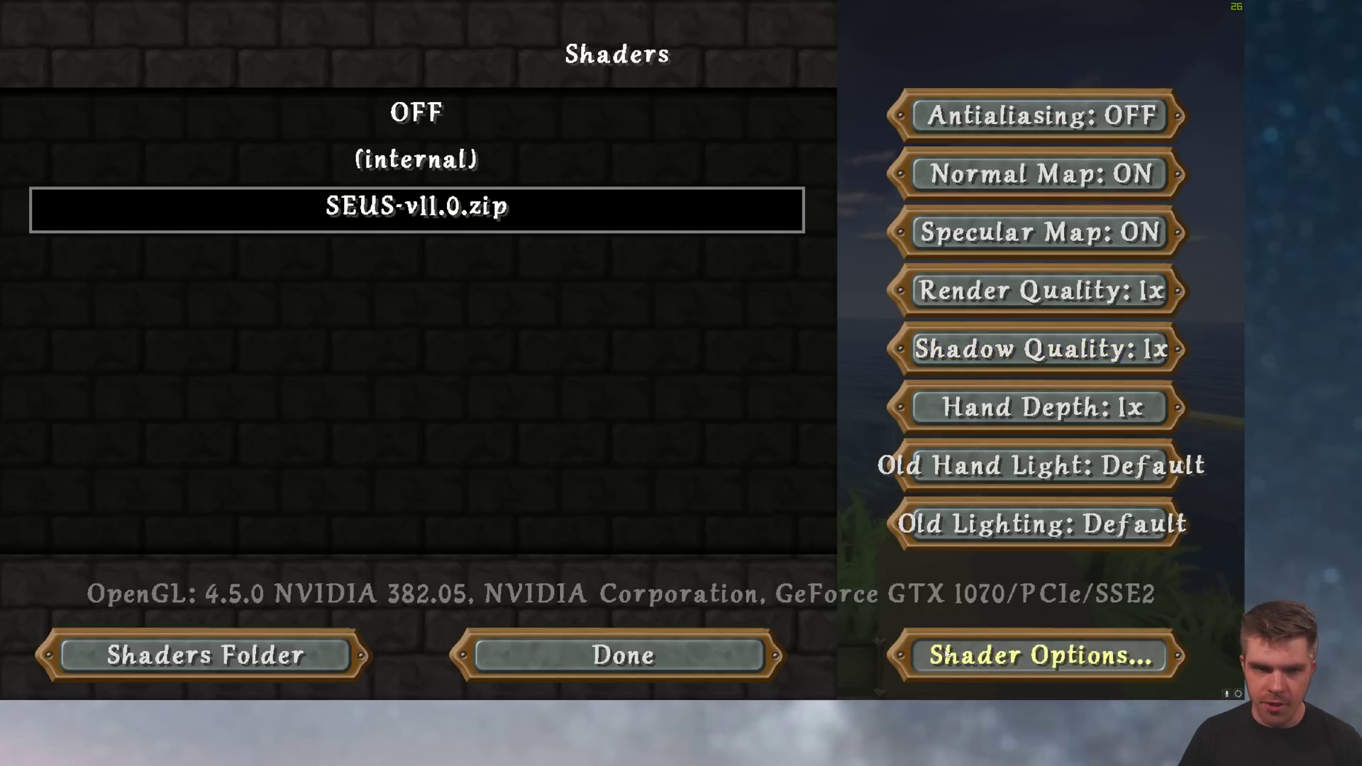
Review the shader pack's Atmospherics options and its Lighting & Shadows options, including Shadow Distance and Variable Penumbra Shadows.
{"action": "left_click", "coordinate": [1007, 655]}
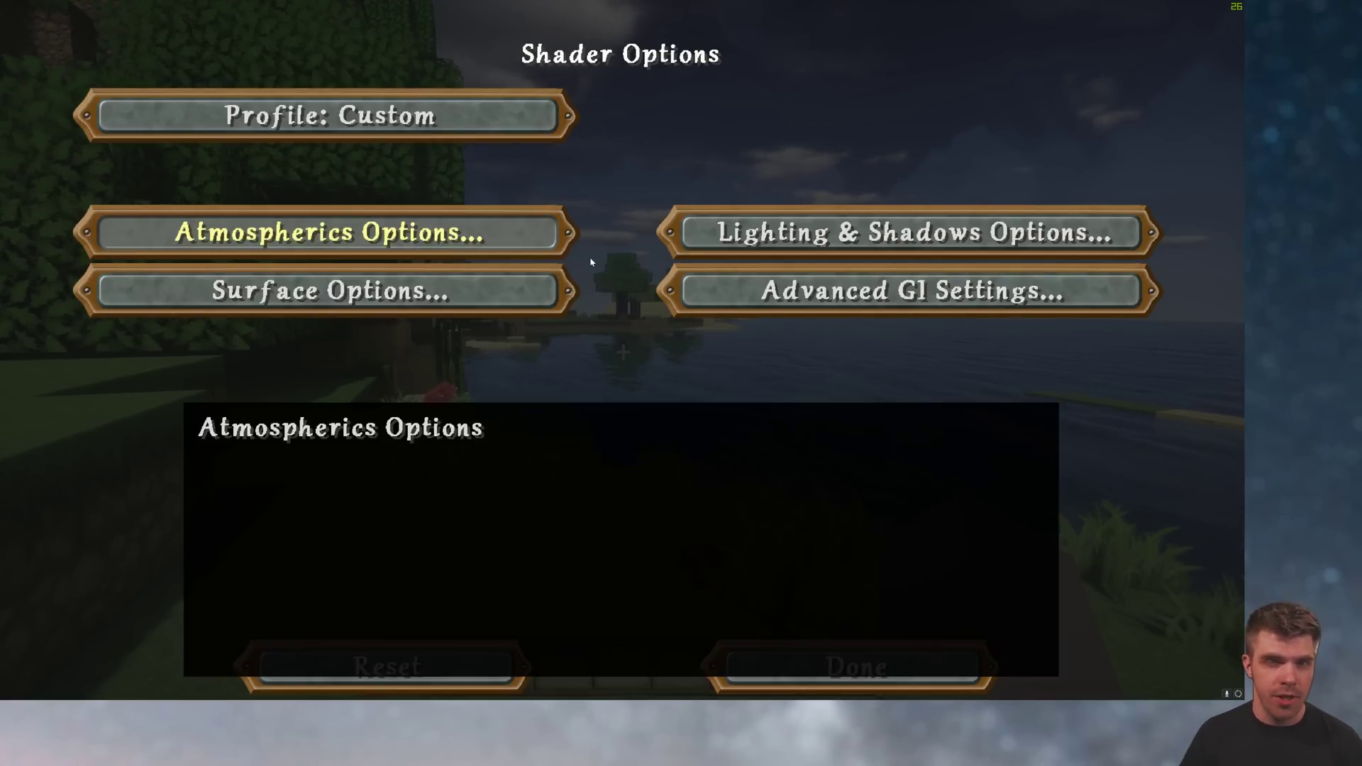
{"action": "left_click", "coordinate": [418, 227]}
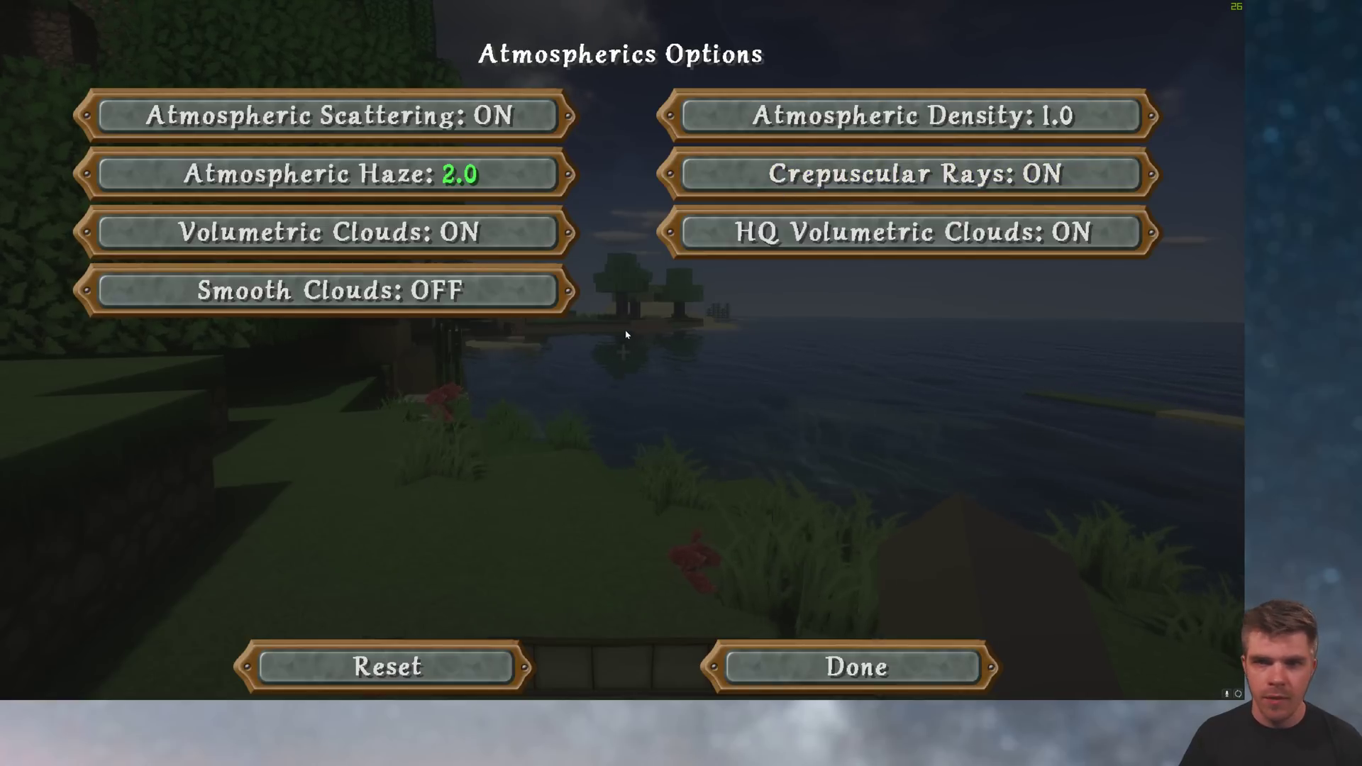
{"action": "left_click", "coordinate": [856, 667]}
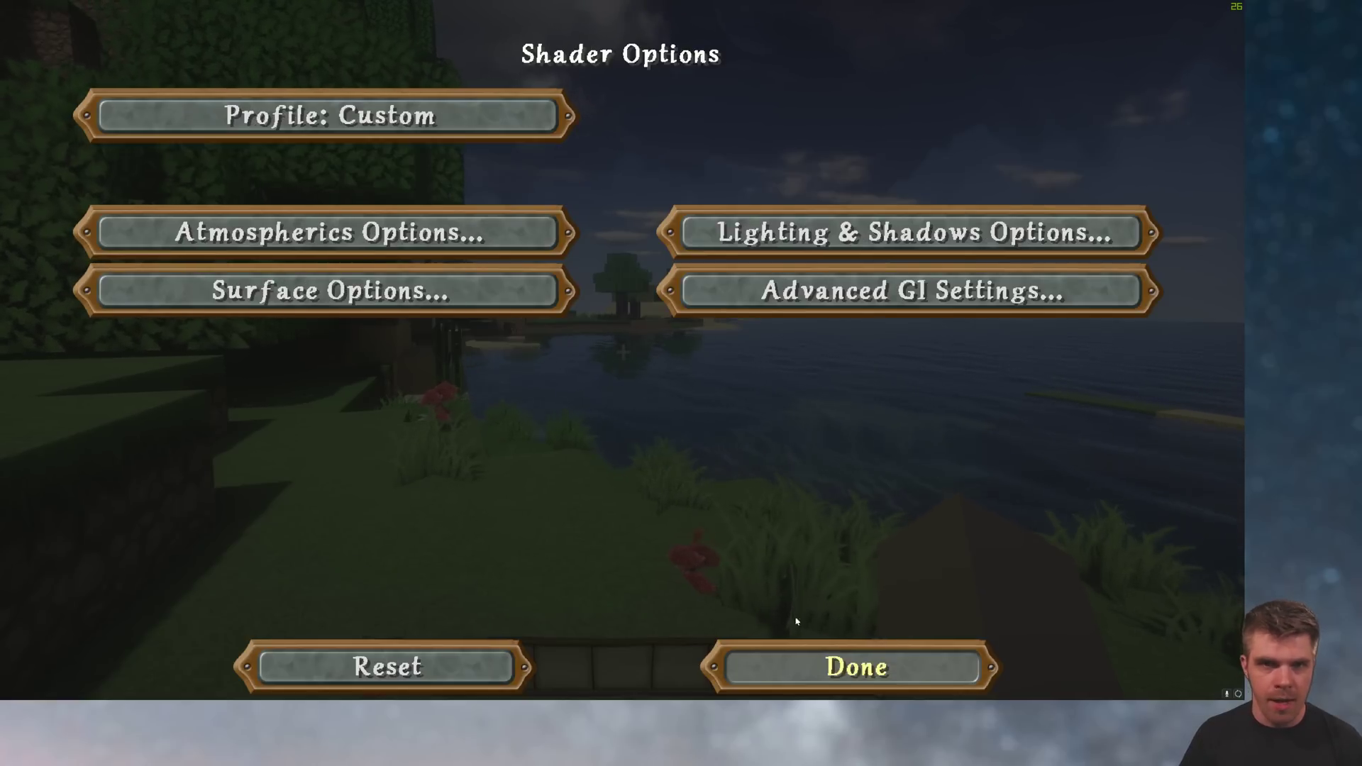
{"action": "left_click", "coordinate": [915, 232]}
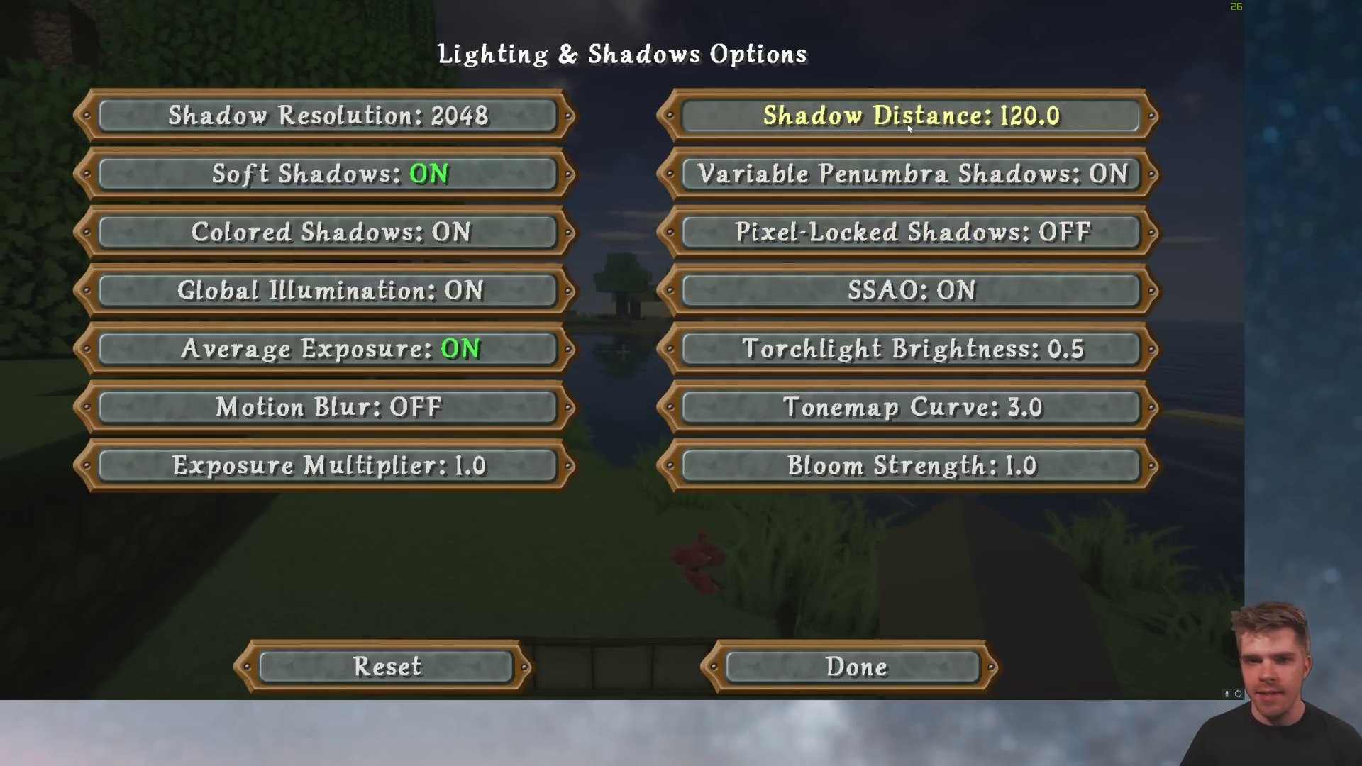
{"action": "mouse_move", "coordinate": [908, 127]}
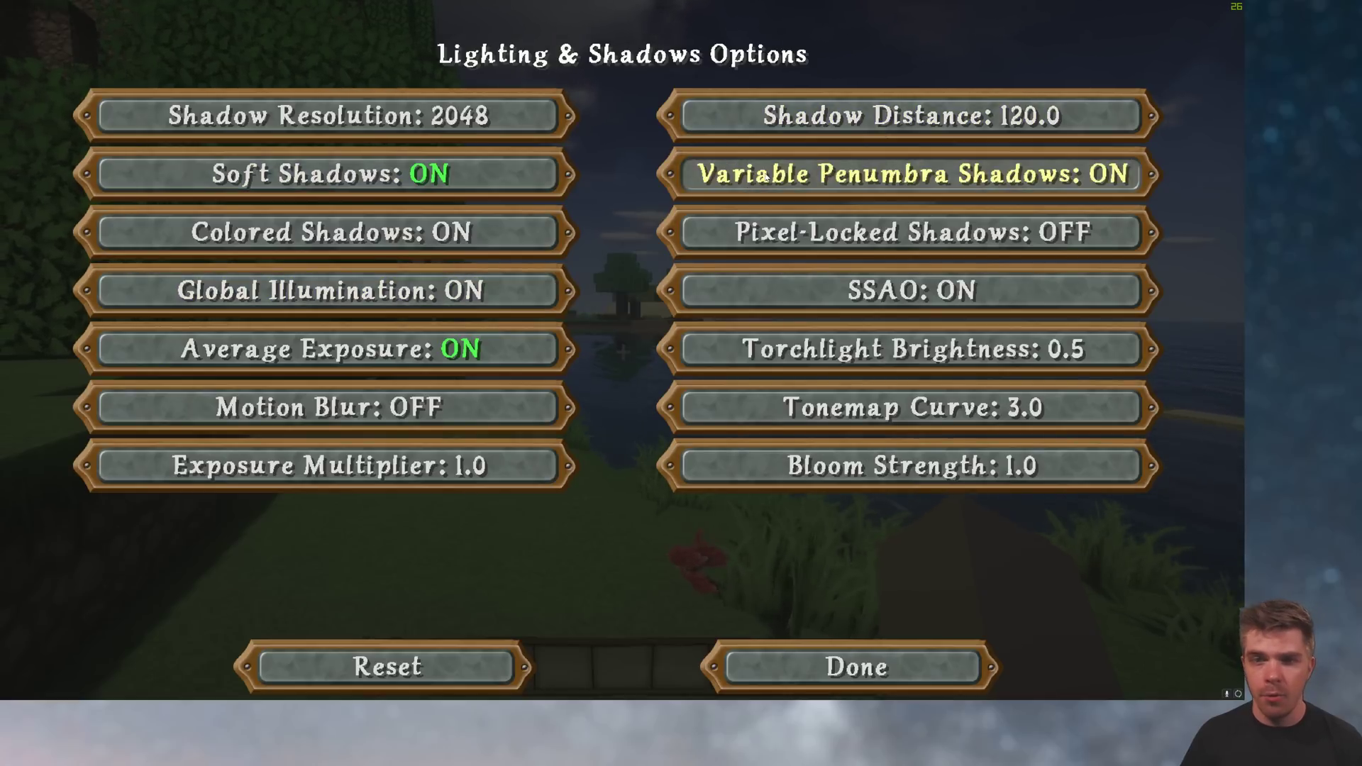
{"action": "mouse_move", "coordinate": [689, 186]}
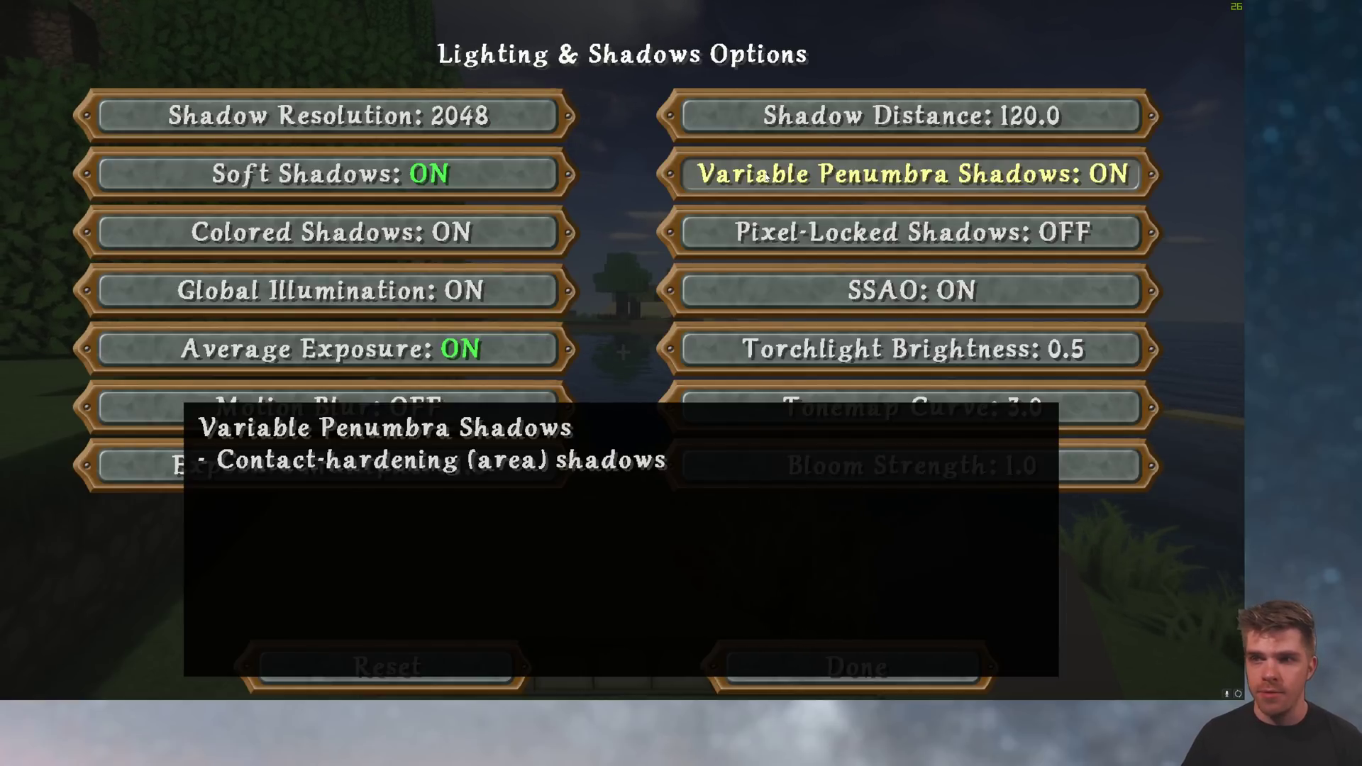
Try Variable Penumbra Shadows off, return to the Lighting & Shadows options and switch it back on.
{"action": "left_click", "coordinate": [915, 176]}
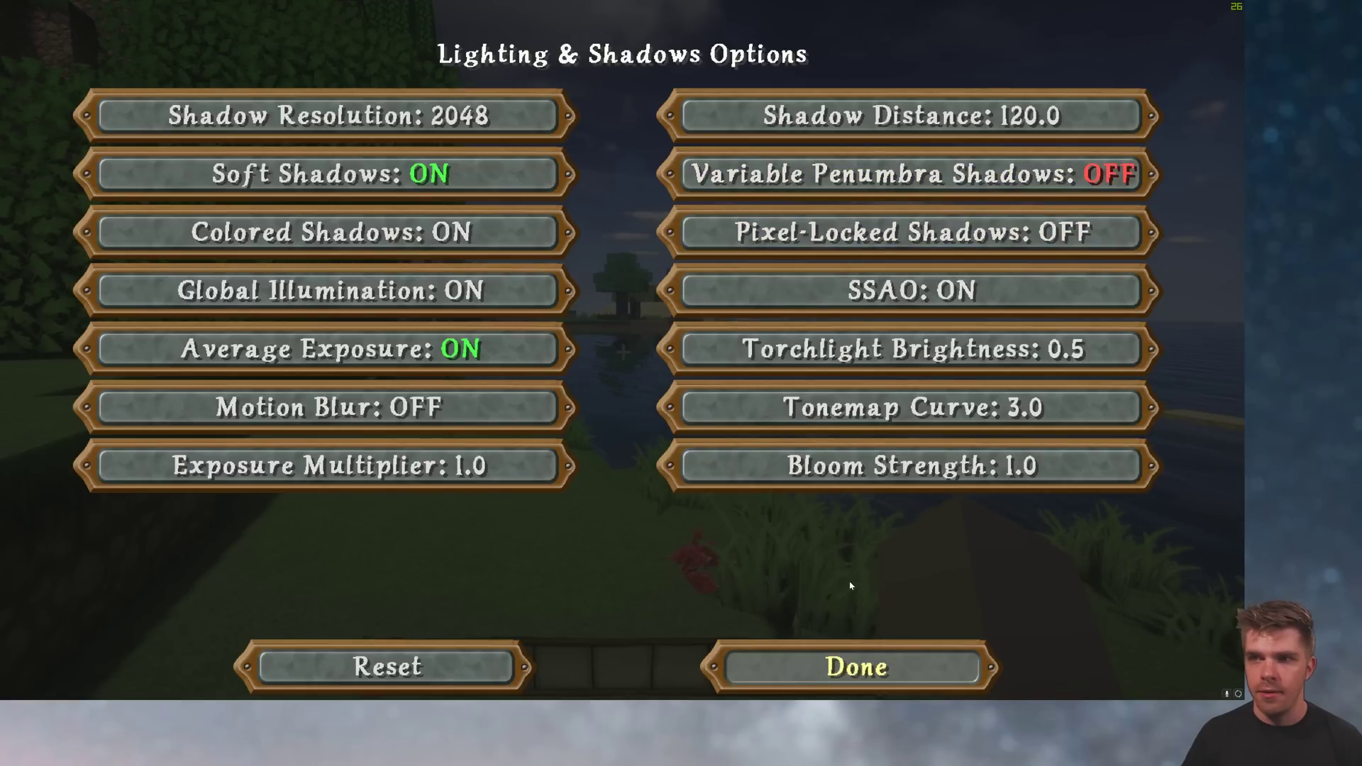
{"action": "left_click", "coordinate": [855, 663]}
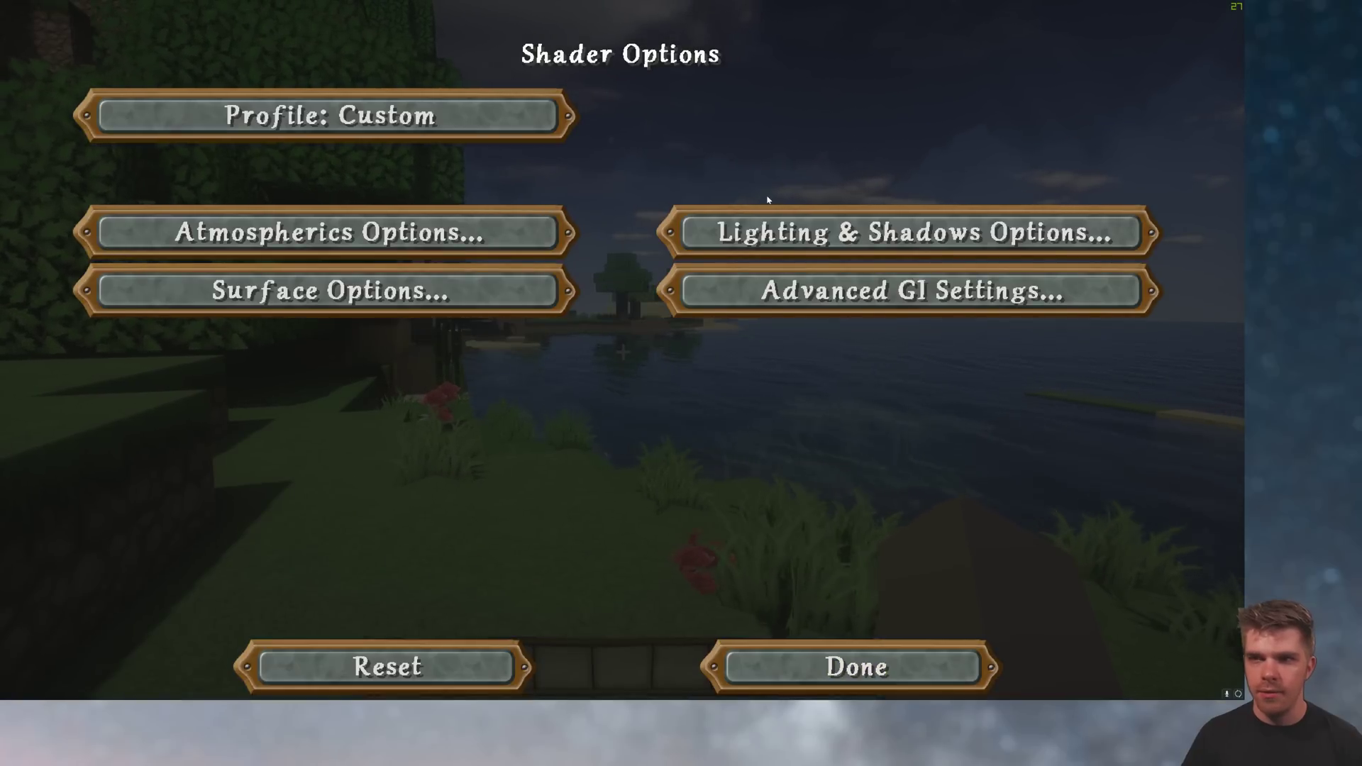
{"action": "left_click", "coordinate": [780, 230]}
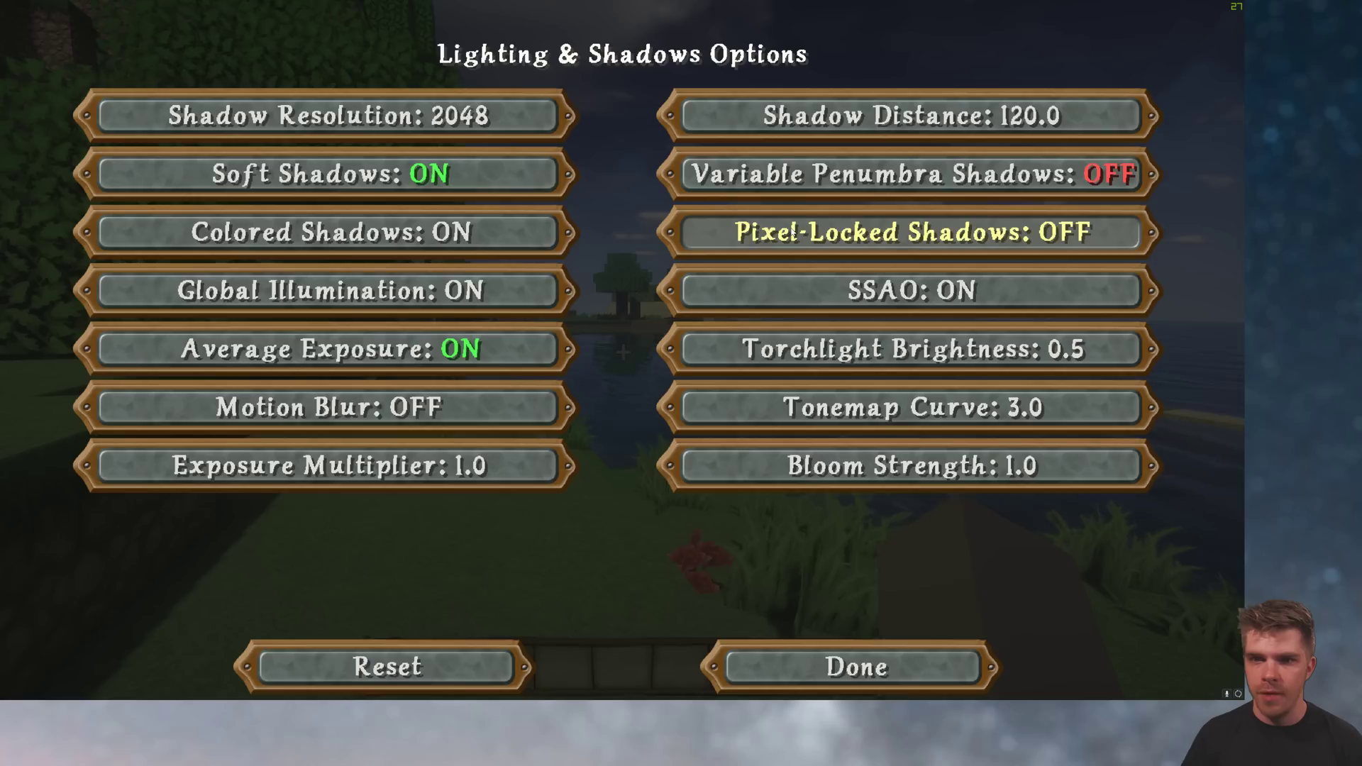
{"action": "left_click", "coordinate": [900, 191]}
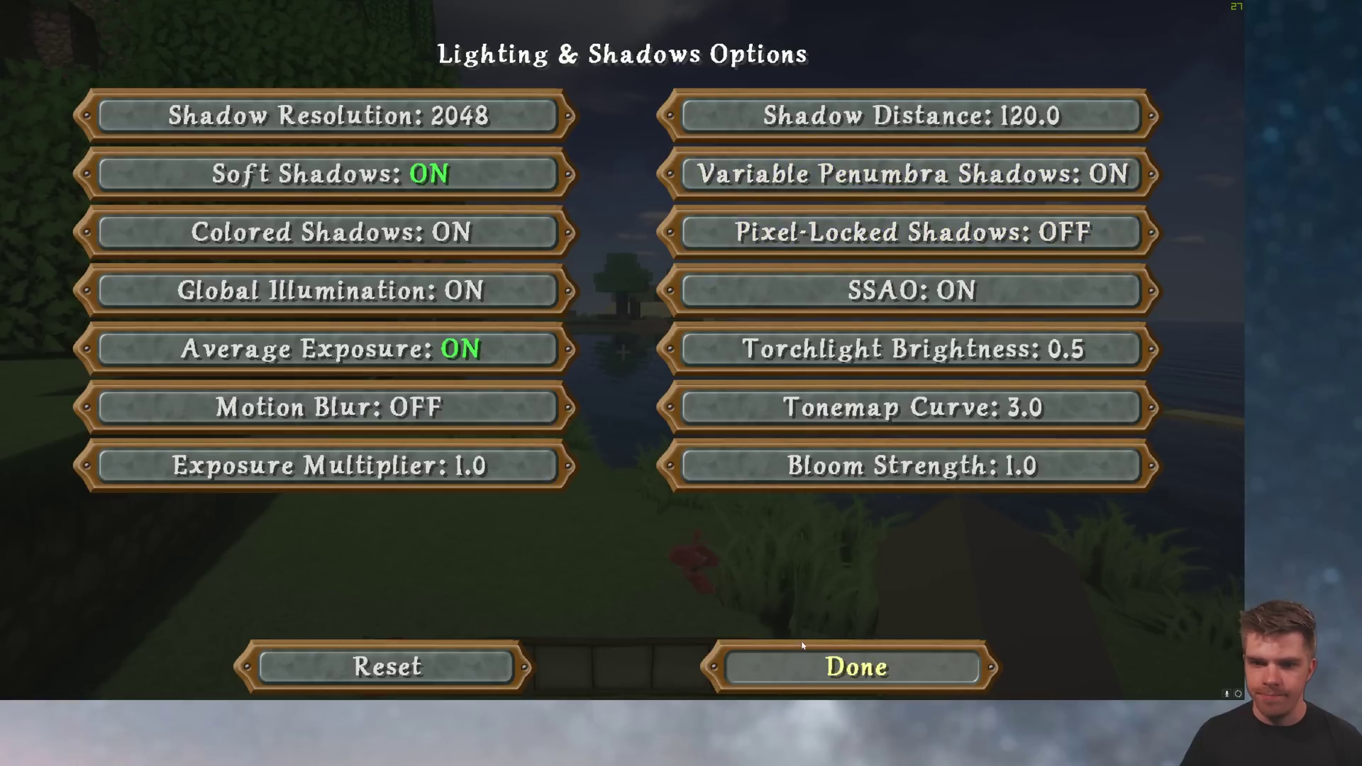
{"action": "key", "text": "Escape"}
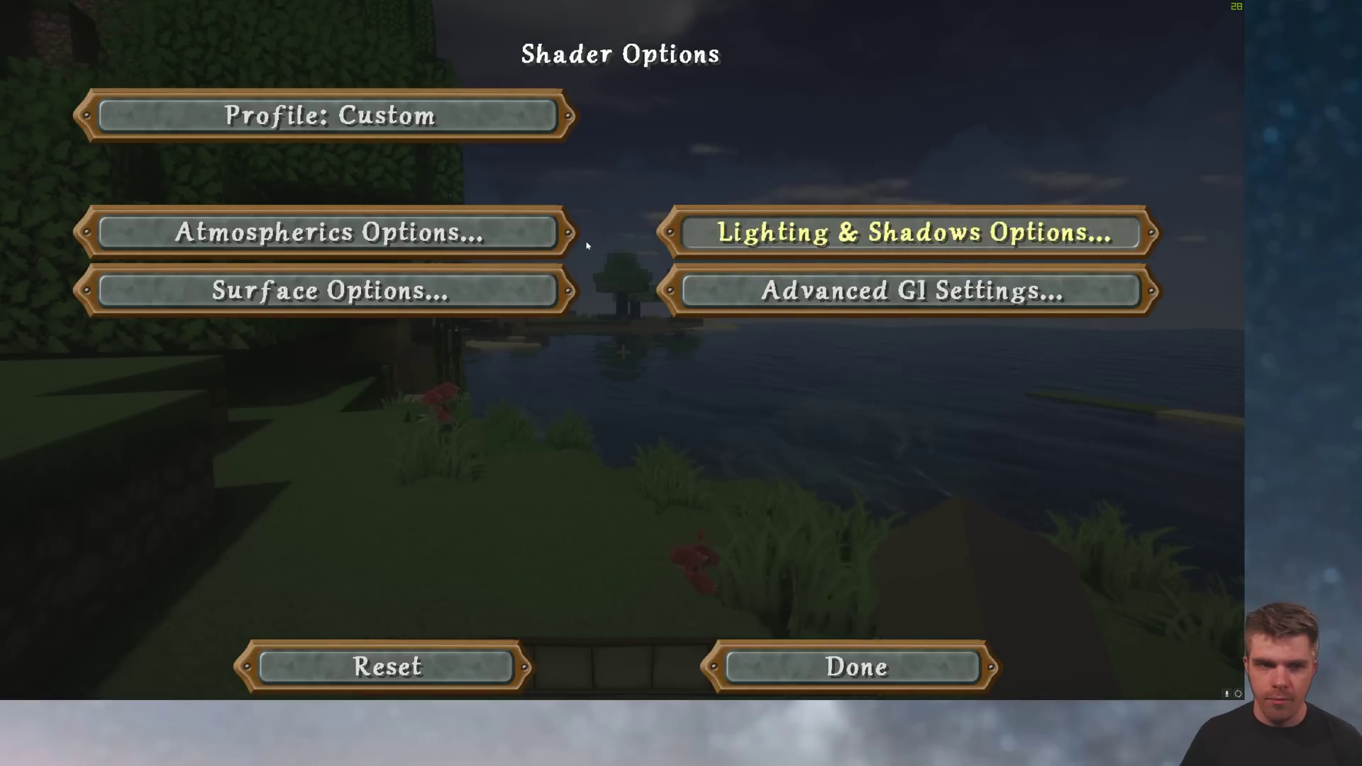
Review the shader pack's Surface options and Advanced GI settings.
{"action": "left_click", "coordinate": [446, 297]}
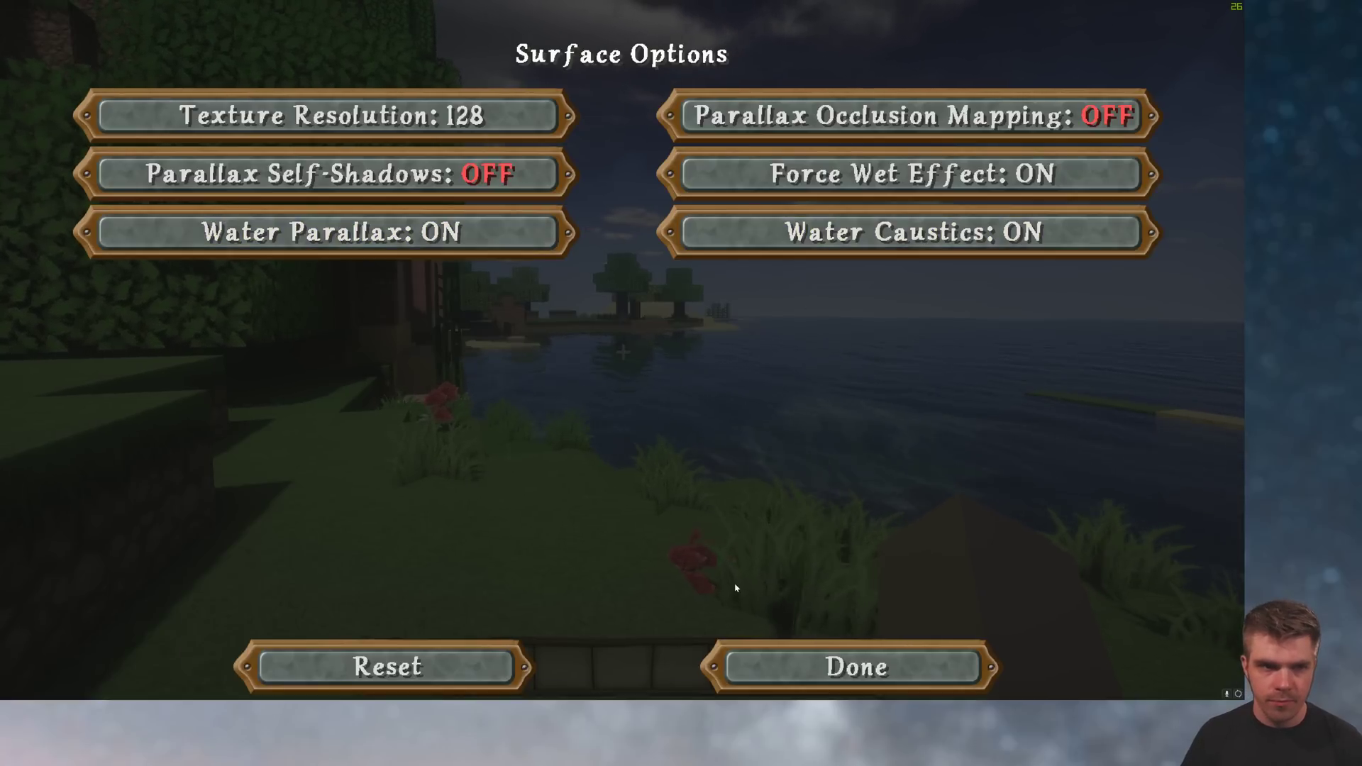
{"action": "left_click", "coordinate": [808, 679]}
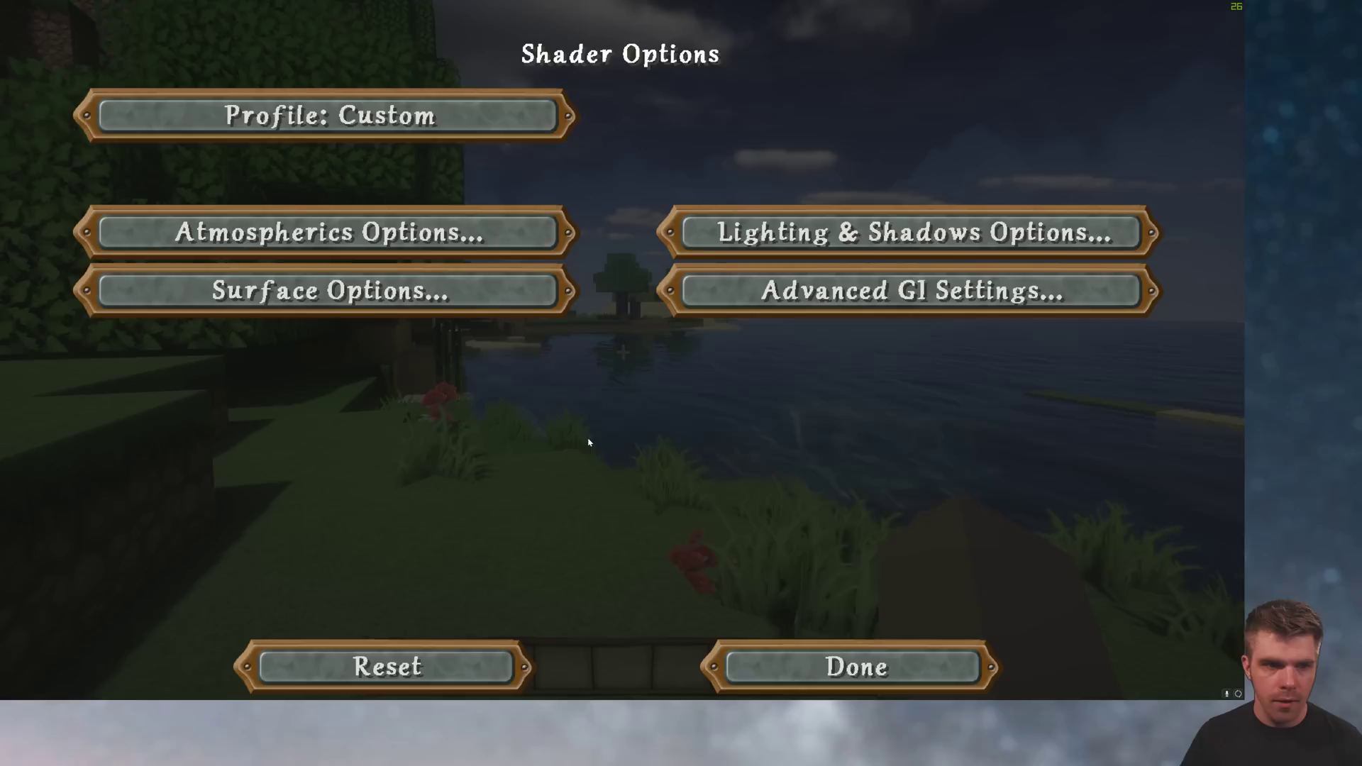
{"action": "left_click", "coordinate": [734, 298]}
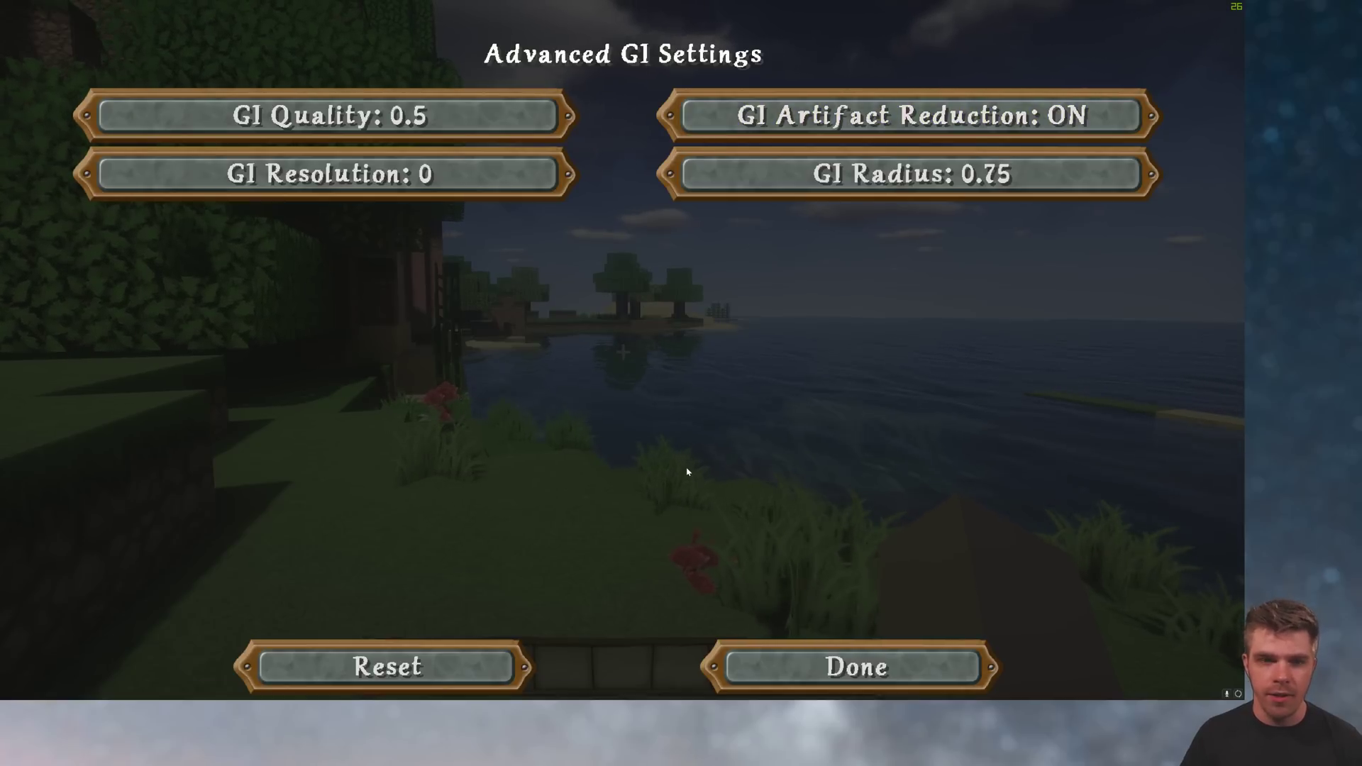
{"action": "left_click", "coordinate": [782, 667]}
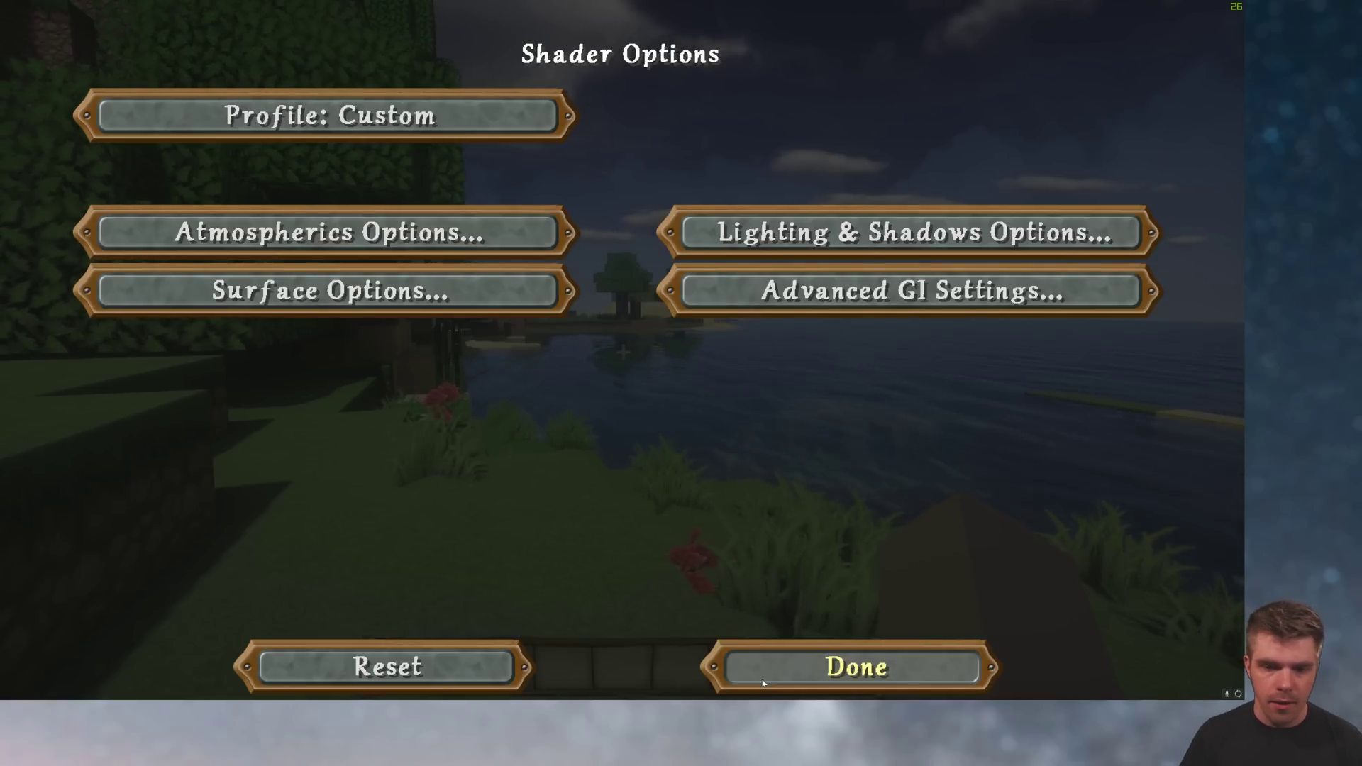
Leave the shader, video and general options and resume the game.
{"action": "left_click", "coordinate": [766, 680]}
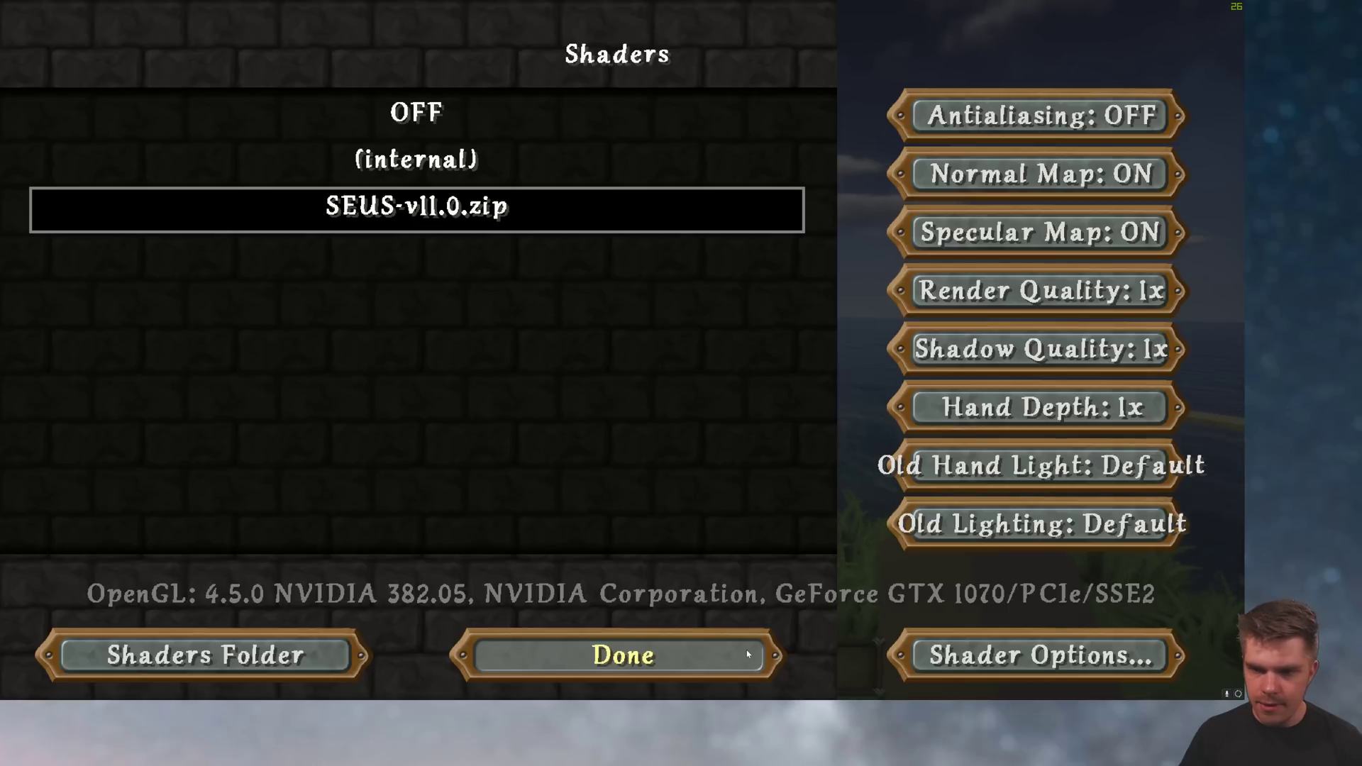
{"action": "left_click", "coordinate": [727, 654]}
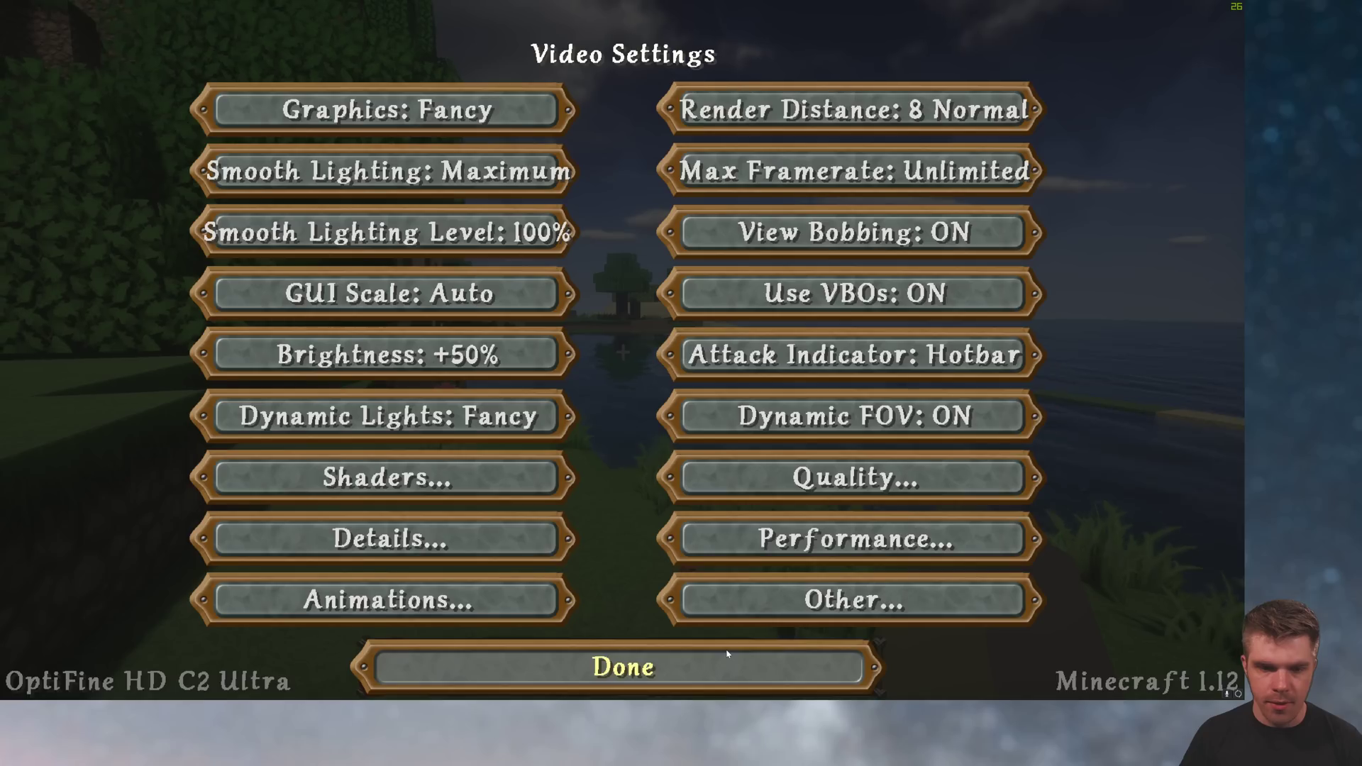
{"action": "left_click", "coordinate": [695, 668]}
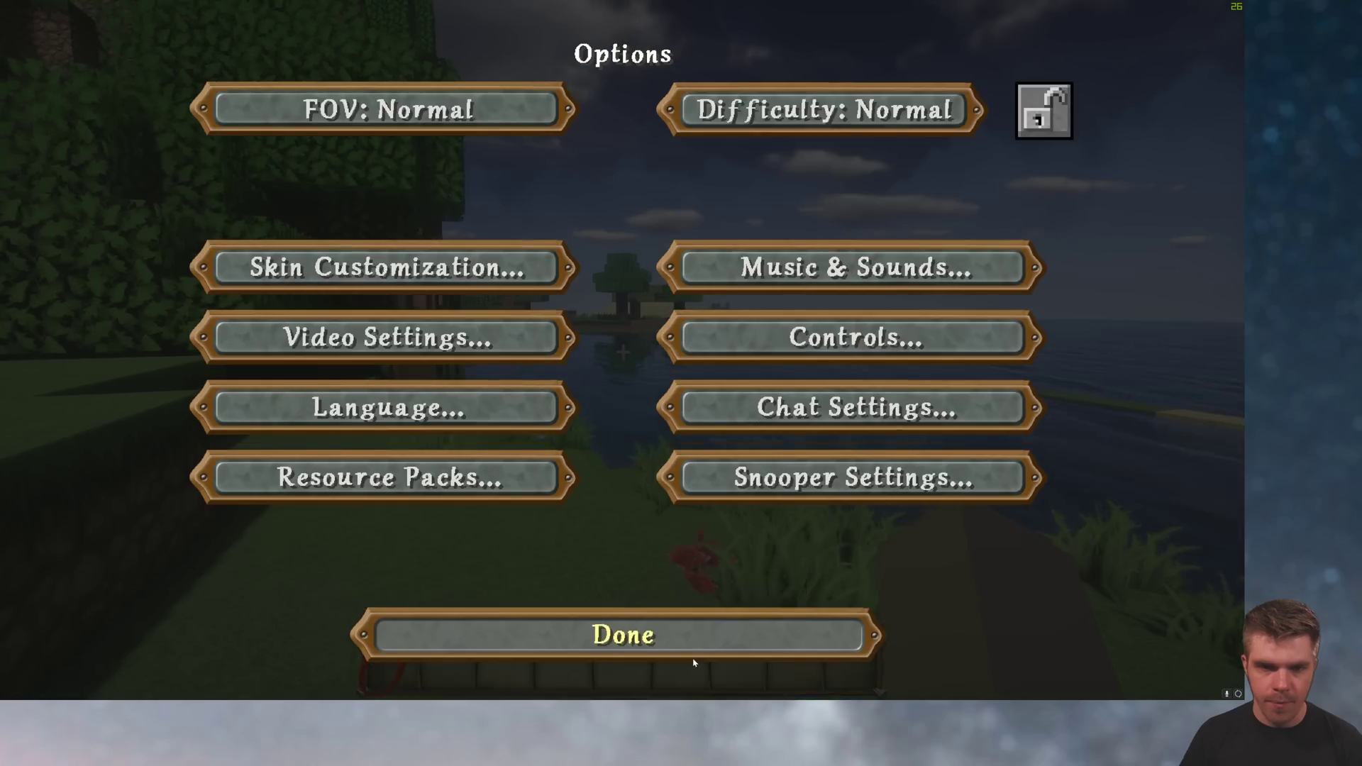
{"action": "left_click", "coordinate": [618, 640]}
{"action": "left_click", "coordinate": [621, 227]}
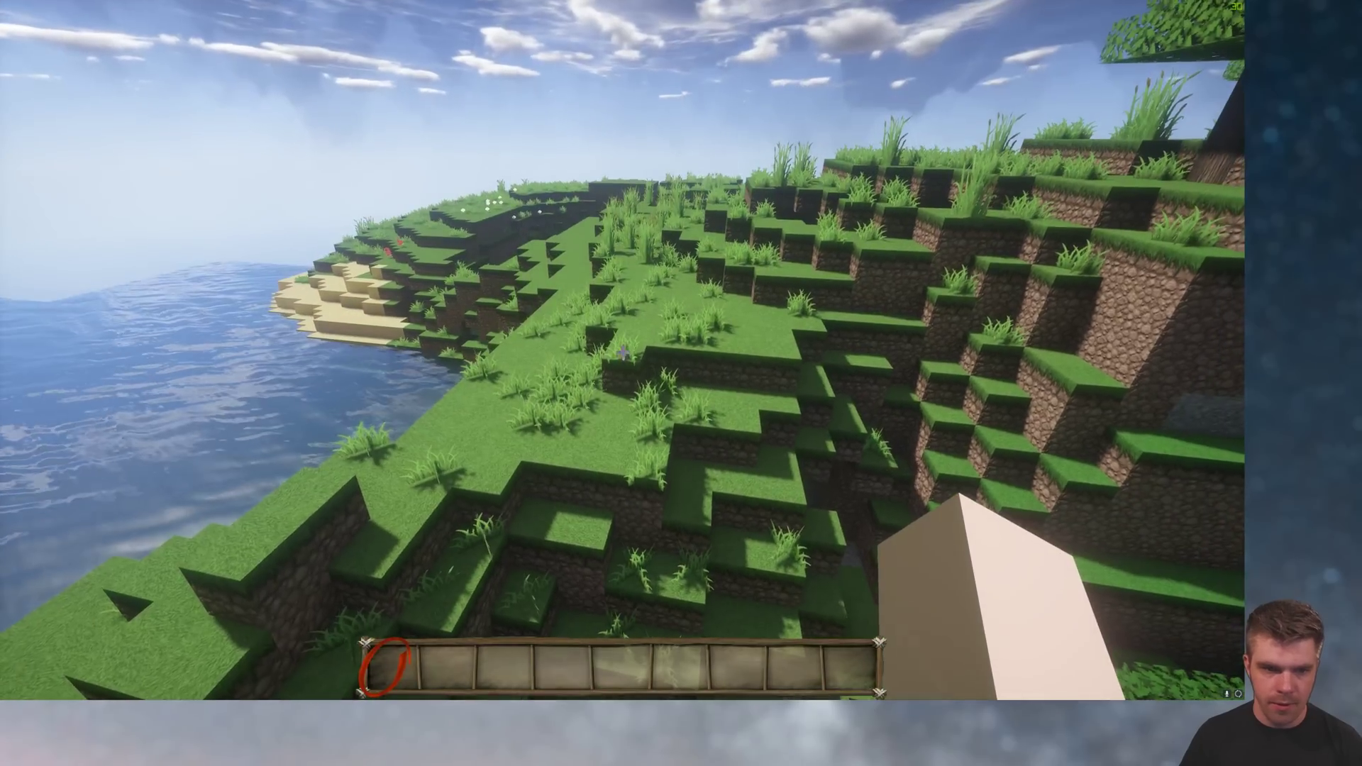
Move across the grassy terraces to the dirt ledge beside the tree to examine its textures up close.
{"action": "key", "text": "e"}
{"action": "key", "text": "e"}
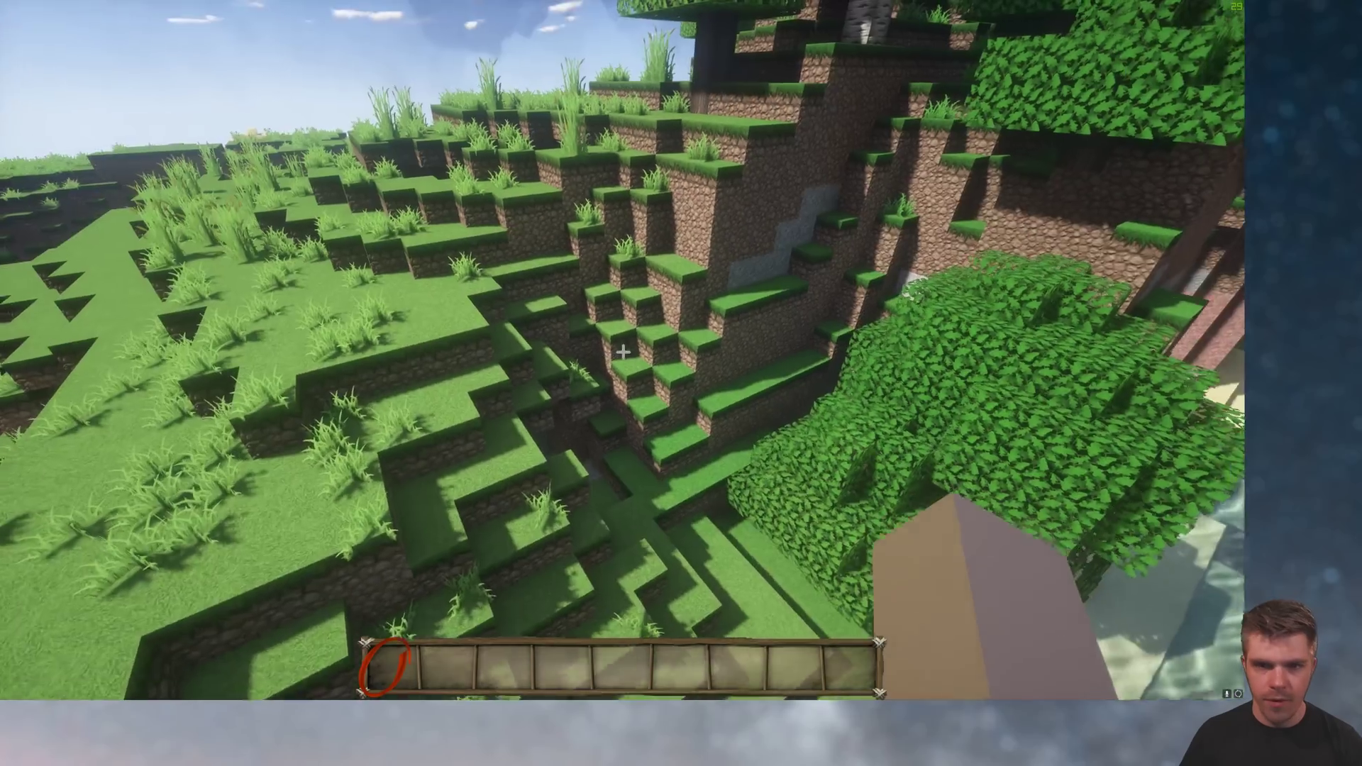
{"action": "key", "text": "w"}
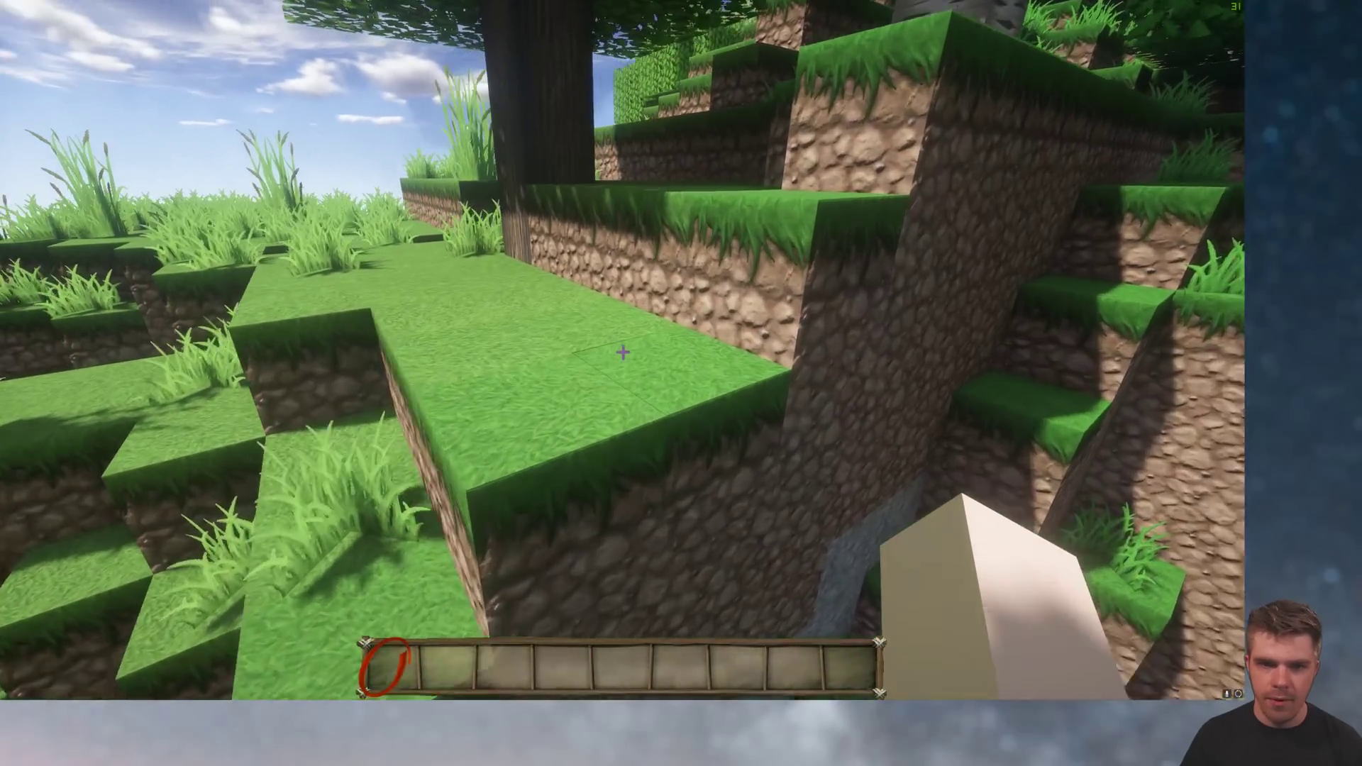
{"action": "key", "text": "w"}
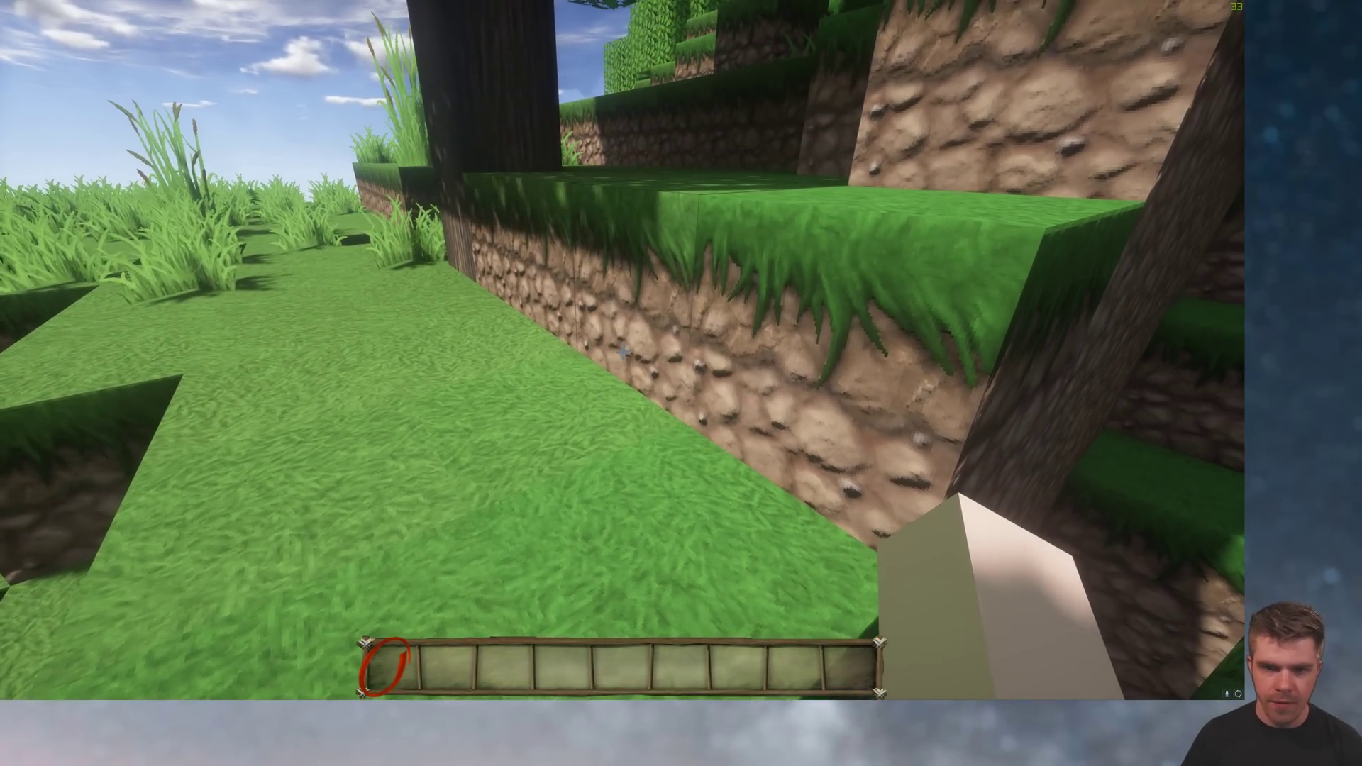
Set the world time to 0 with the command /time set 0.
{"action": "type", "text": "/t"}
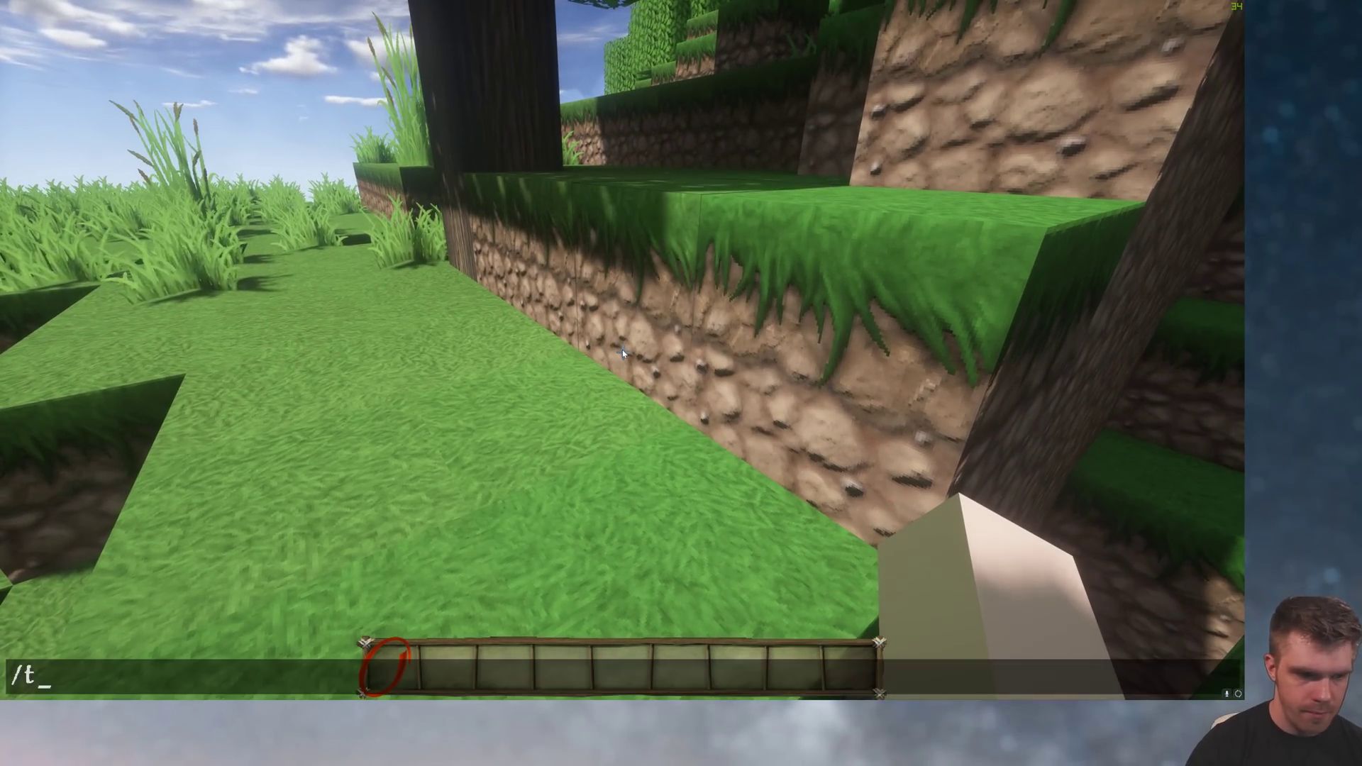
{"action": "type", "text": "ime set 0"}
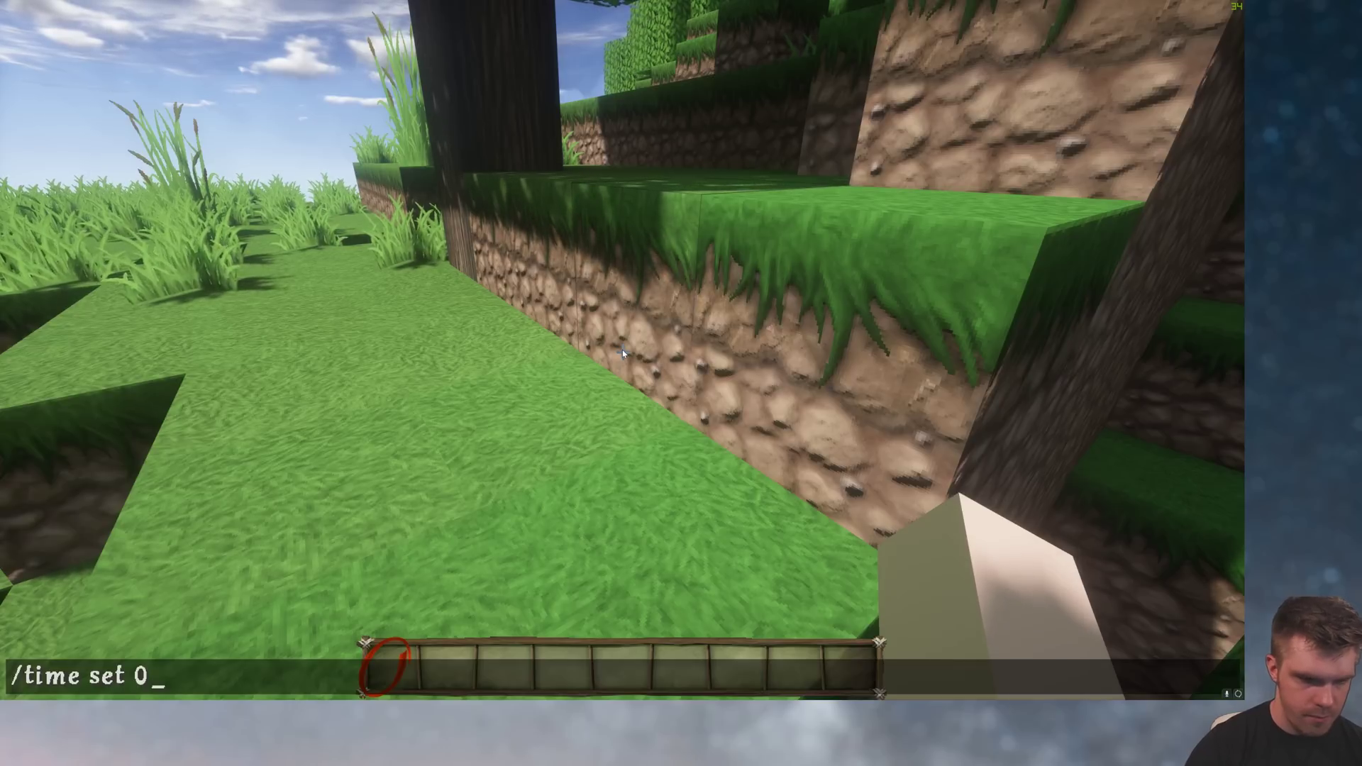
{"action": "key", "text": "Return"}
Move past the birch tree and out over the shore to examine the shader's sunrise lighting, water and clouds.
{"action": "key", "text": "w"}
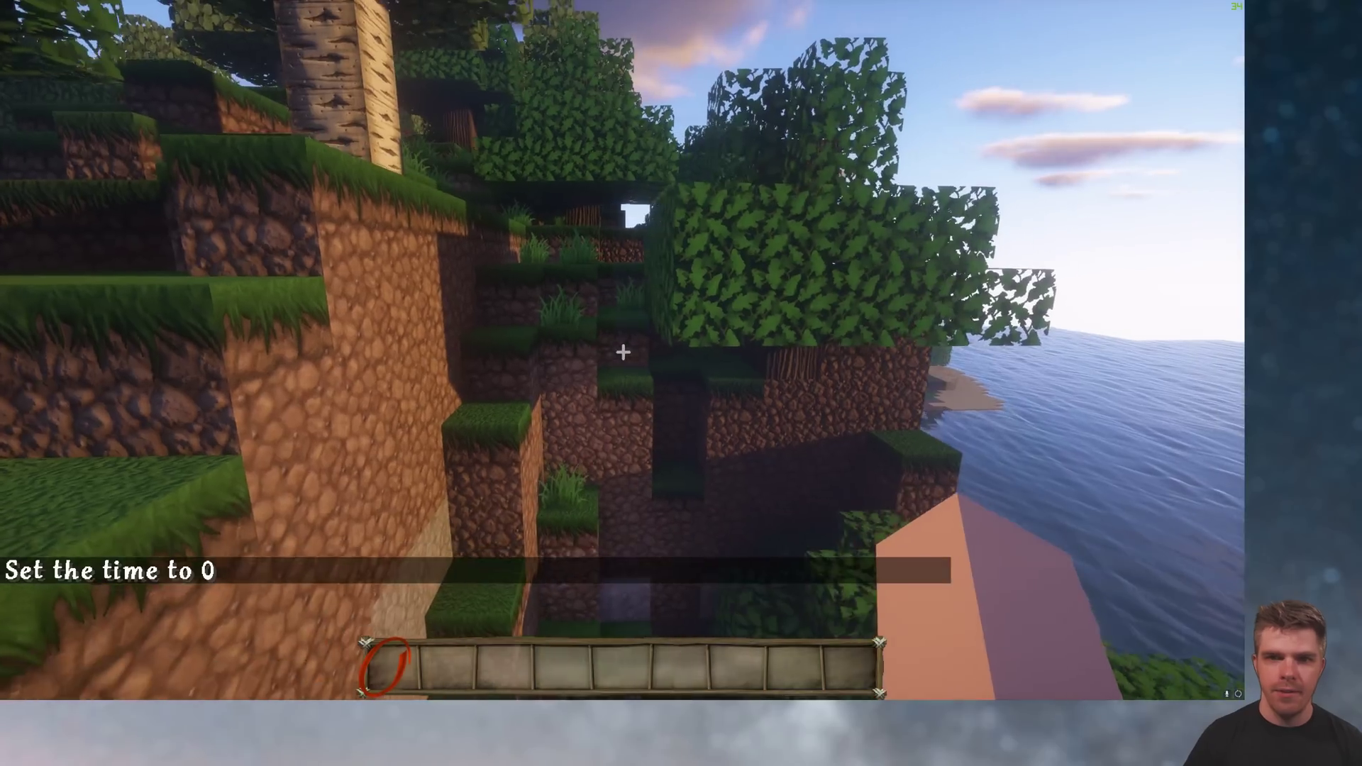
{"action": "key", "text": "space"}
{"action": "key", "text": "w"}
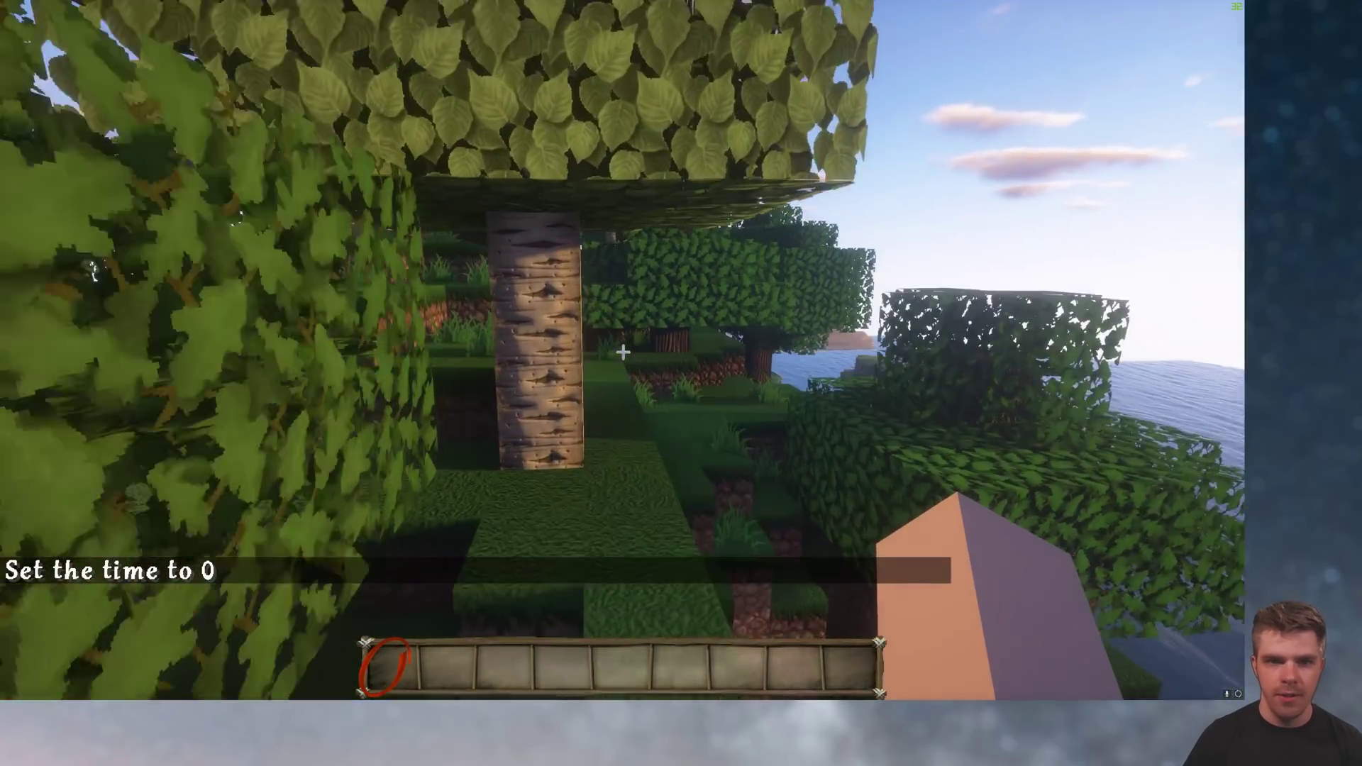
{"action": "key", "text": "w"}
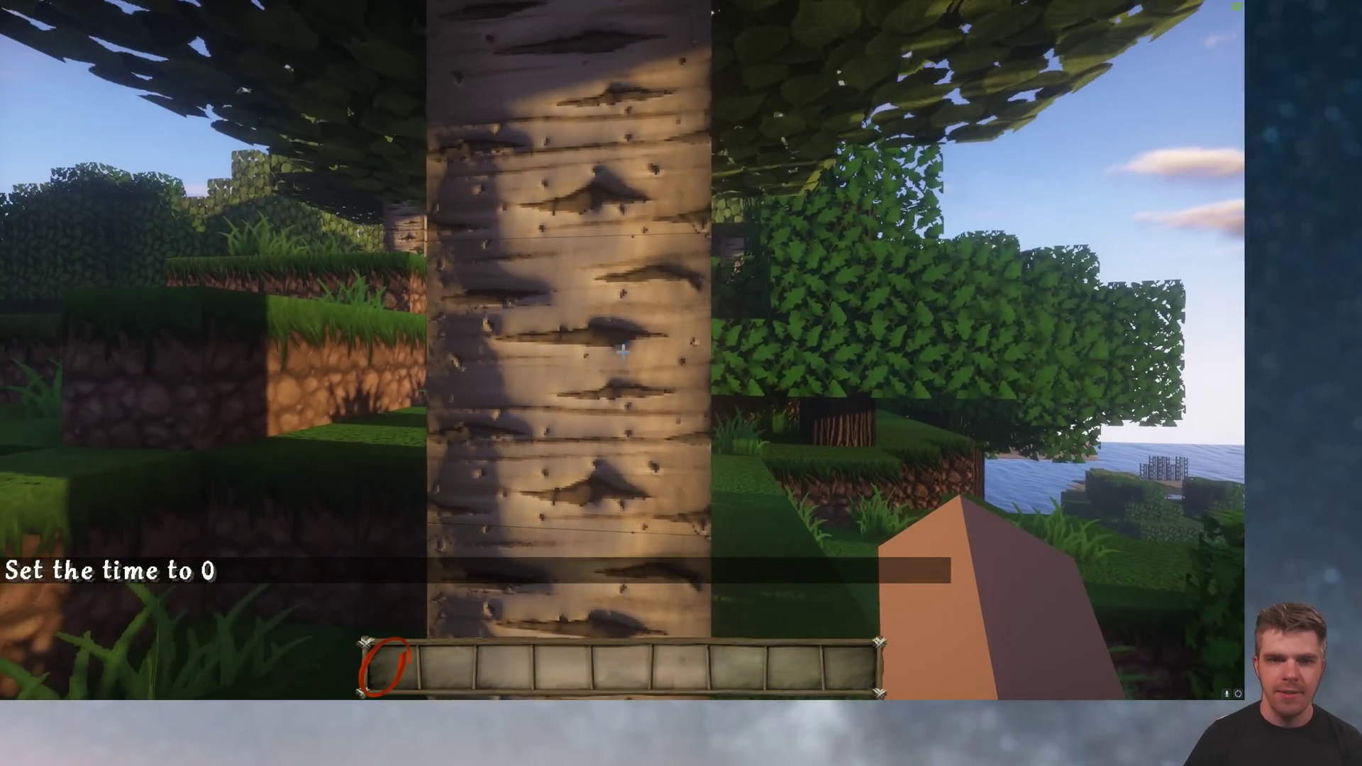
{"action": "key", "text": "w"}
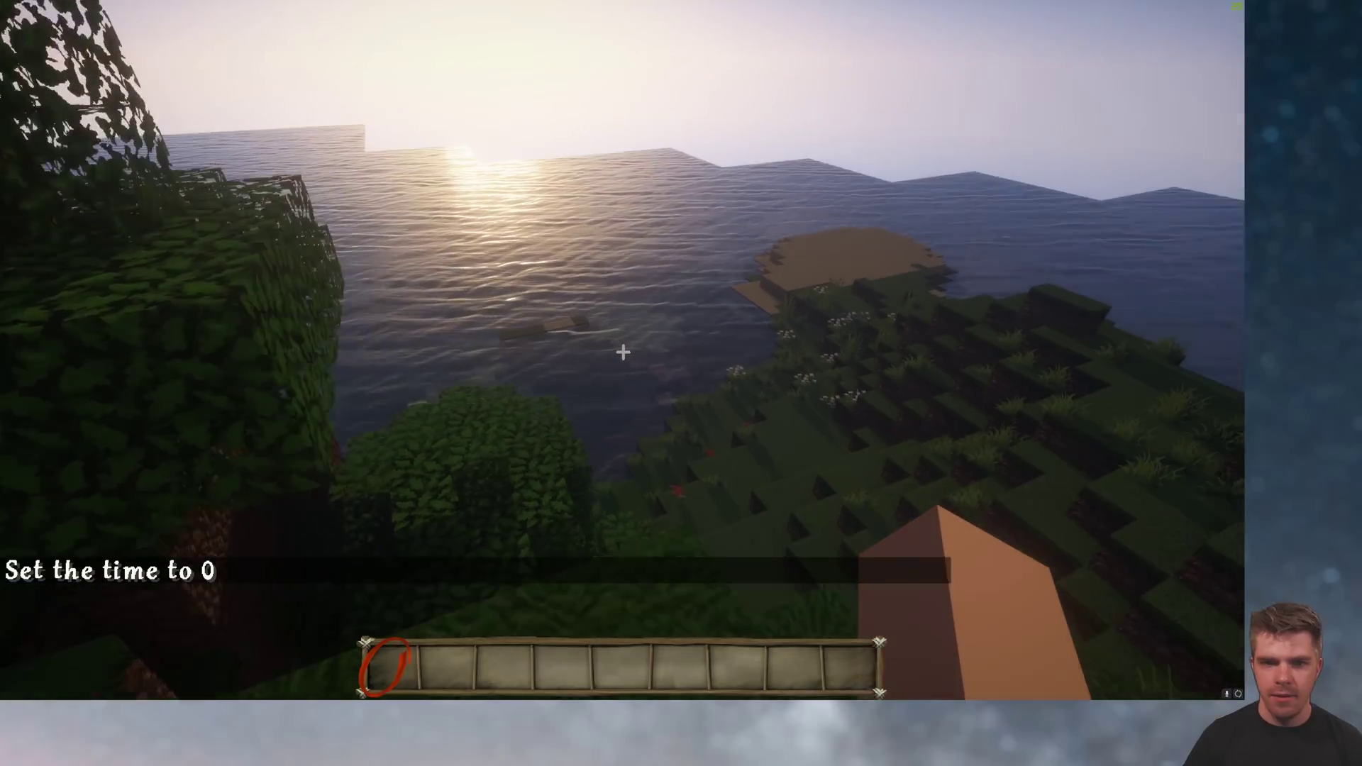
{"action": "key", "text": "w"}
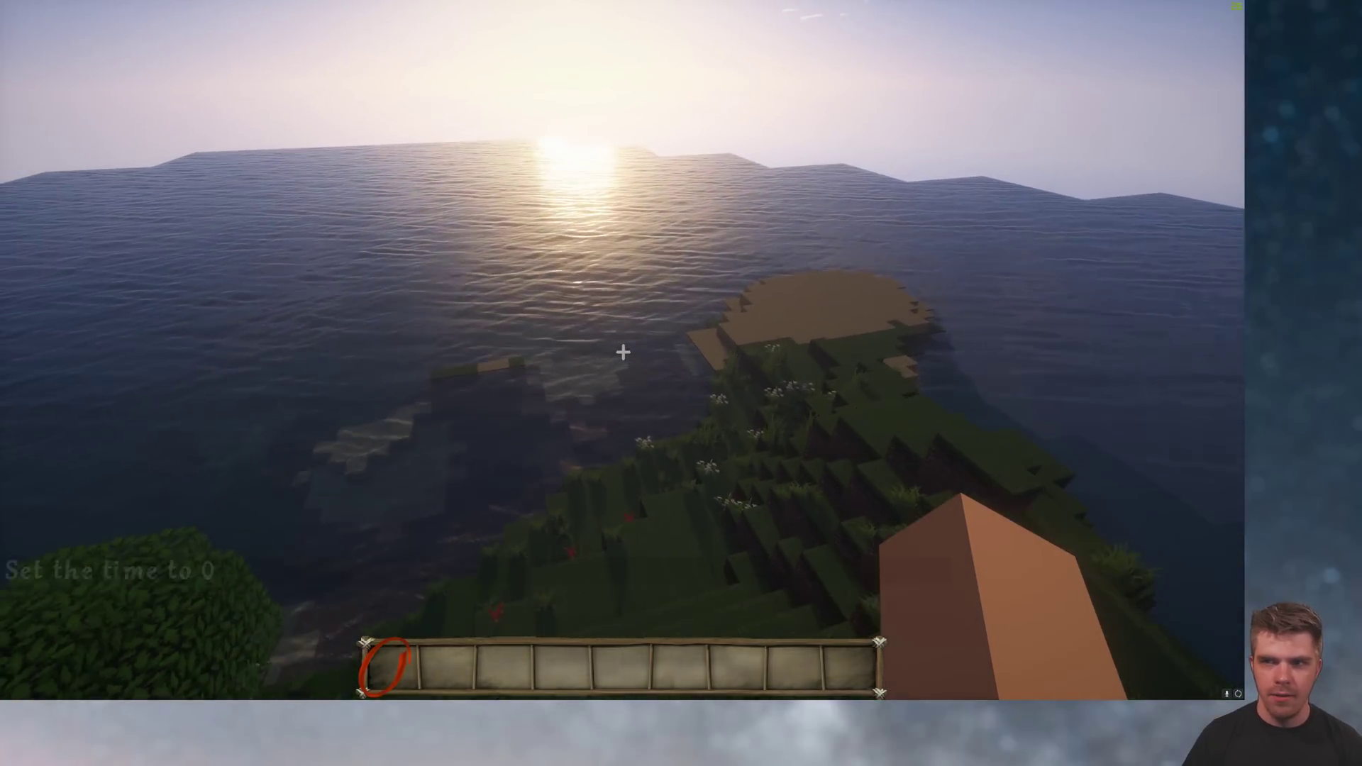
{"action": "mouse_move", "coordinate": [623, 352]}
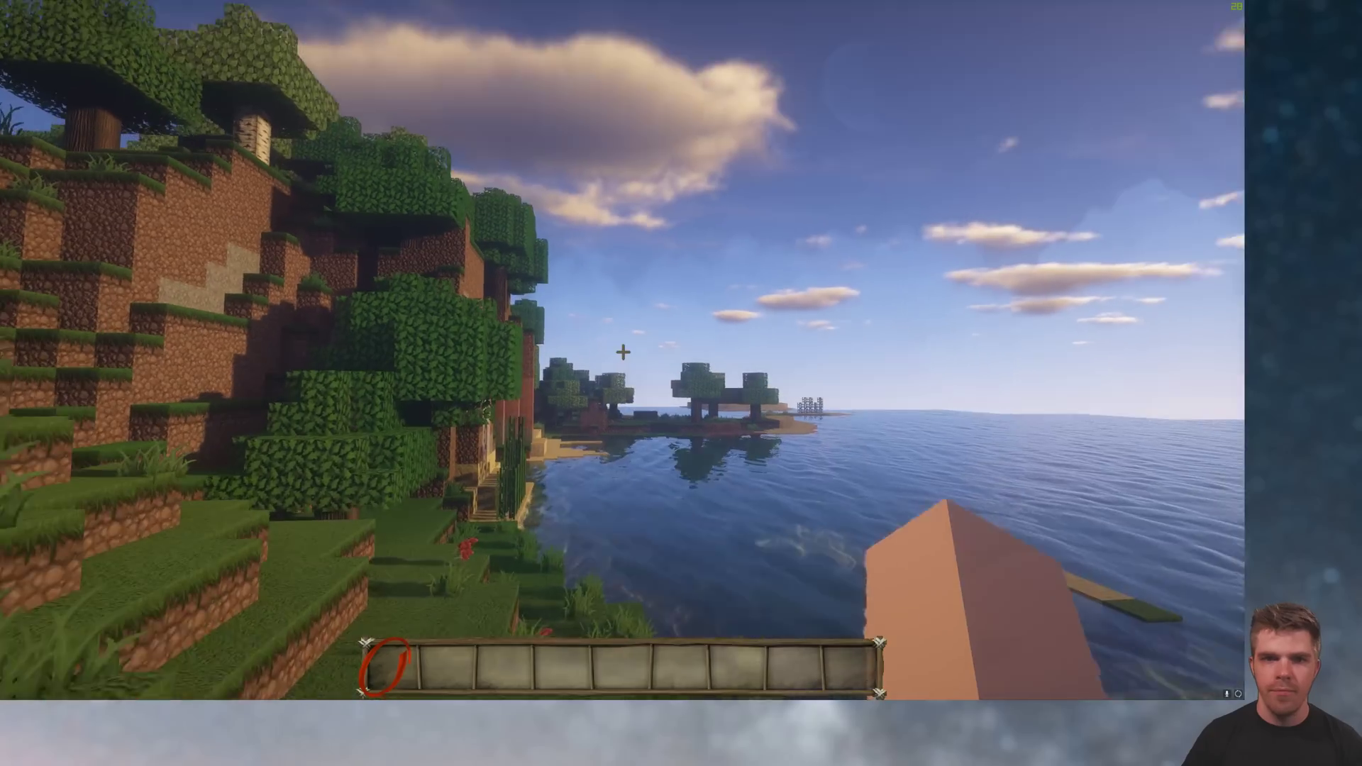